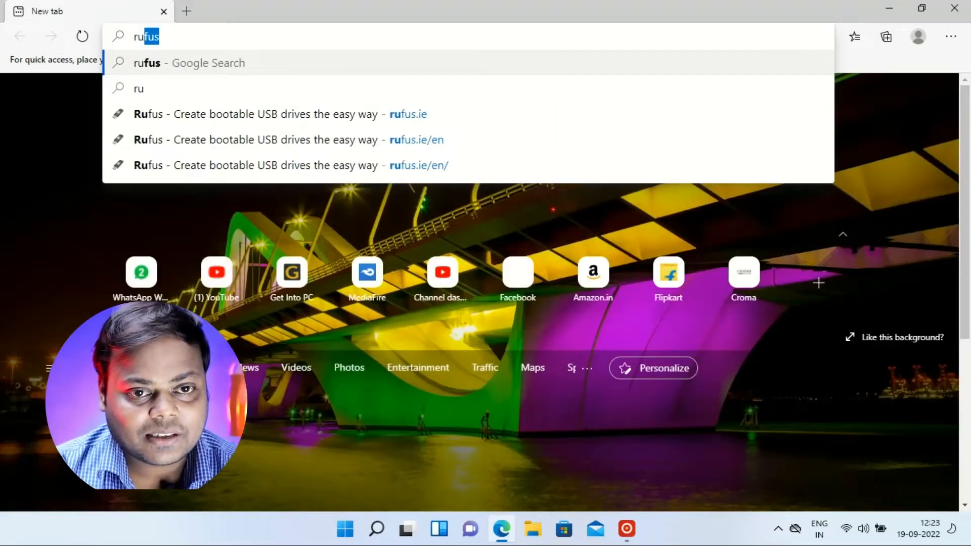
Search the web for "rufus" and download Rufus 3.20 from the official rufus.ie site
{"action": "type", "text": "fus"}
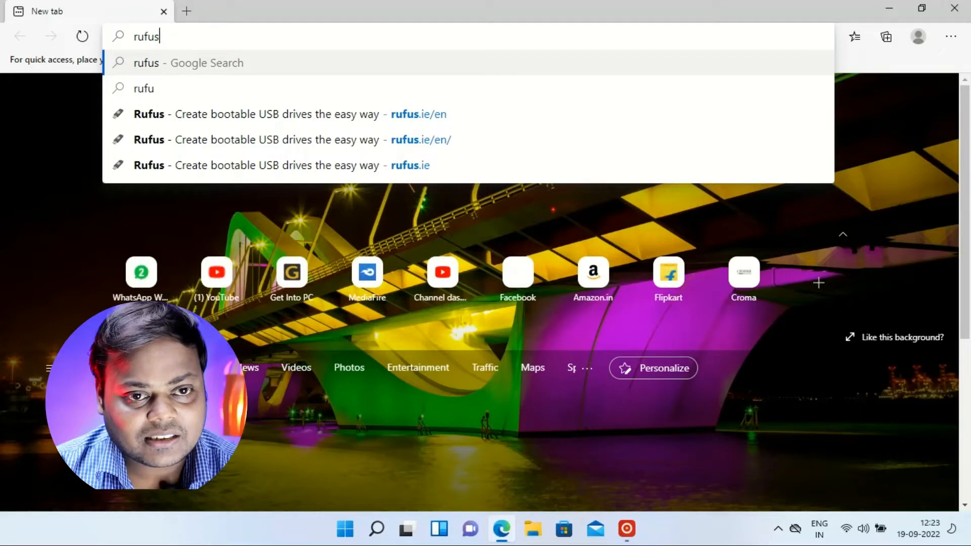
{"action": "key", "text": "Return"}
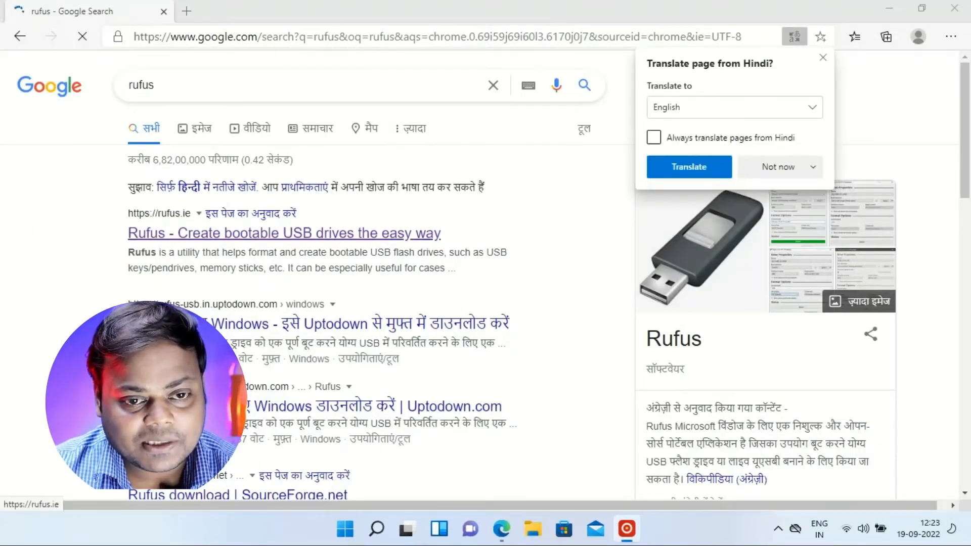
{"action": "left_click", "coordinate": [813, 167]}
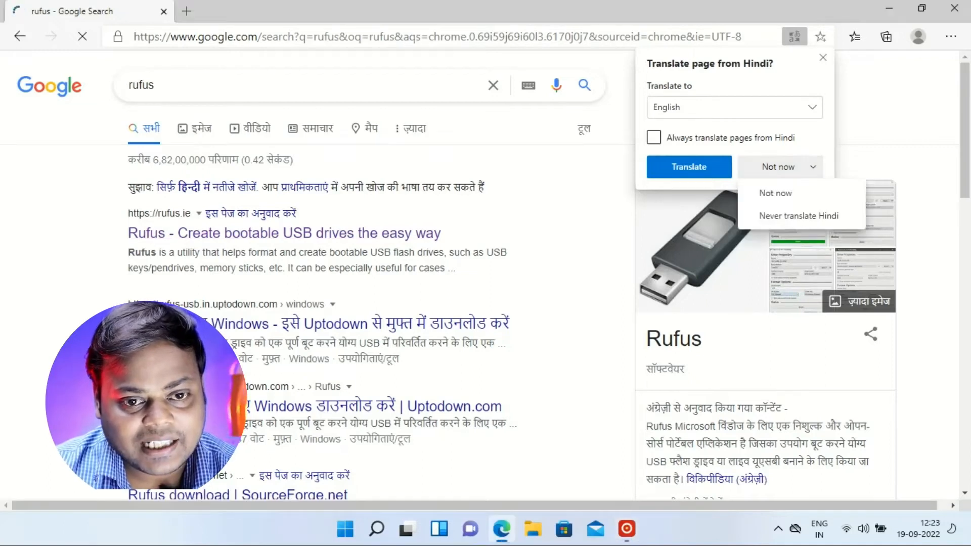
{"action": "left_click", "coordinate": [775, 192]}
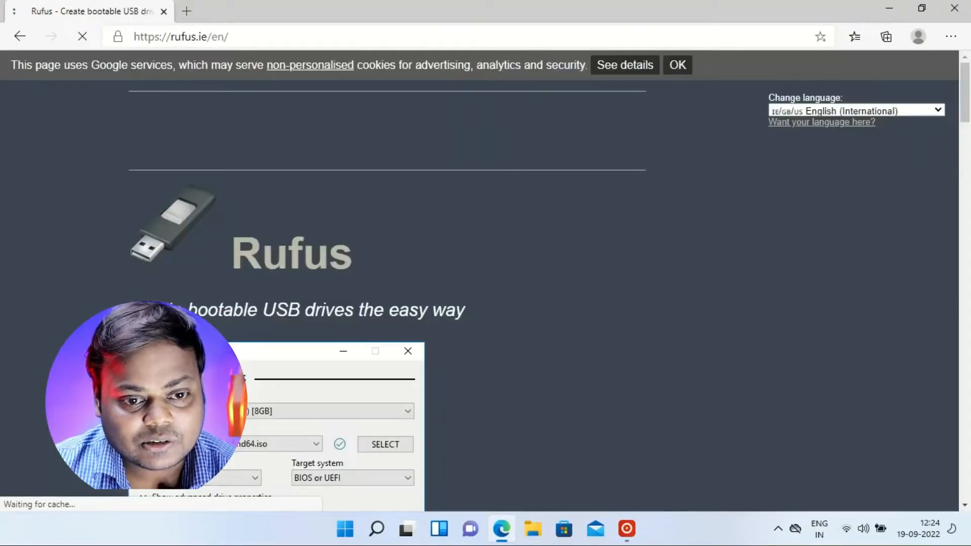
{"action": "left_click", "coordinate": [194, 289]}
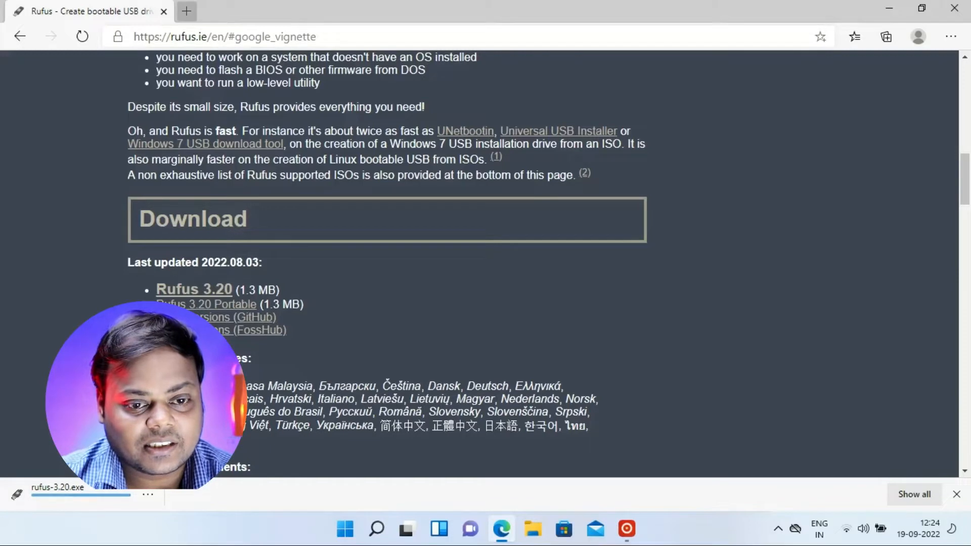
Search for "download windows 11" in a new browser tab and open Microsoft's Download Windows 11 page
{"action": "left_click", "coordinate": [187, 11]}
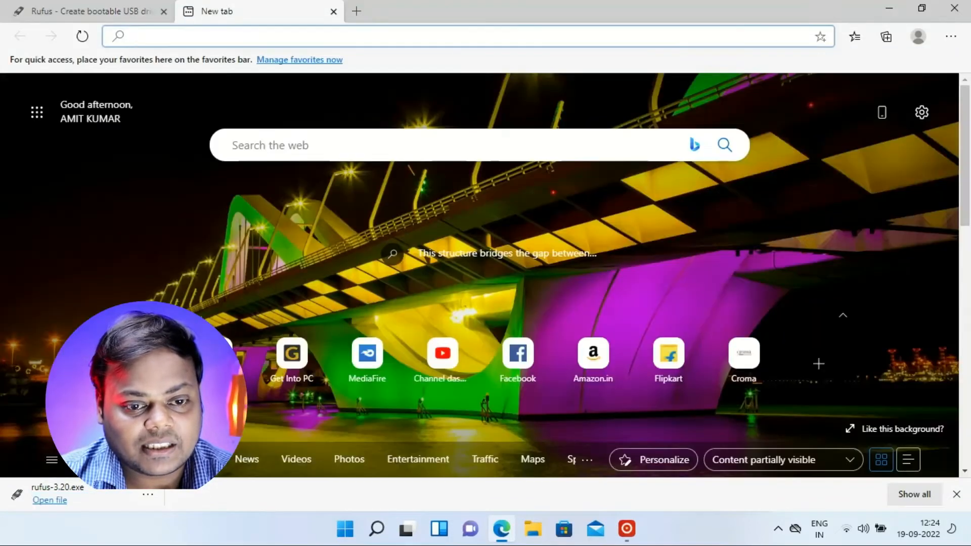
{"action": "type", "text": "dow"}
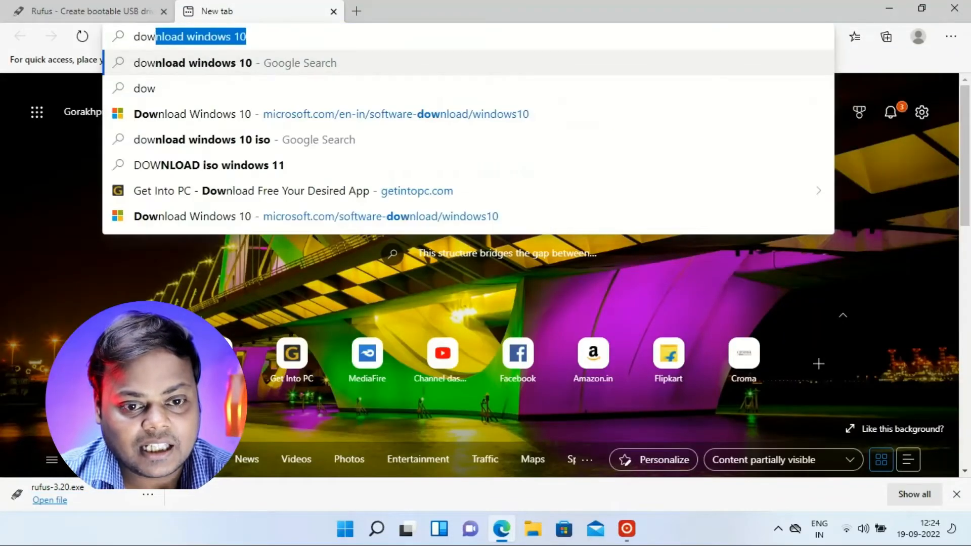
{"action": "type", "text": "nload windows 11"}
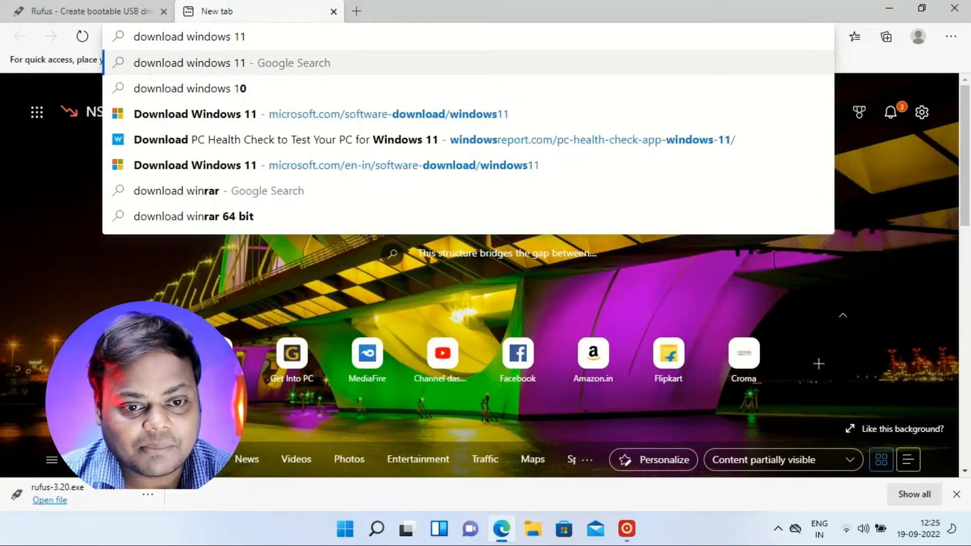
{"action": "key", "text": "Return"}
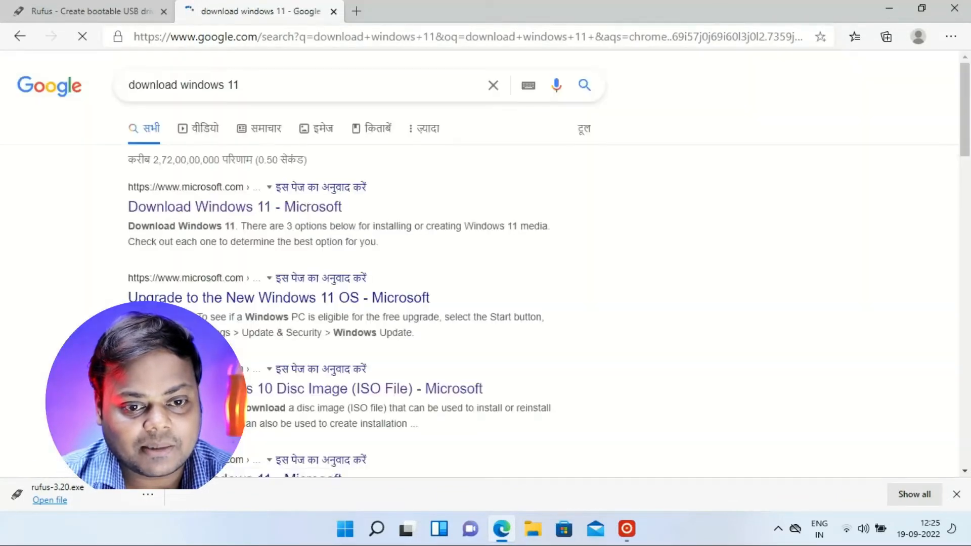
{"action": "left_click", "coordinate": [233, 207]}
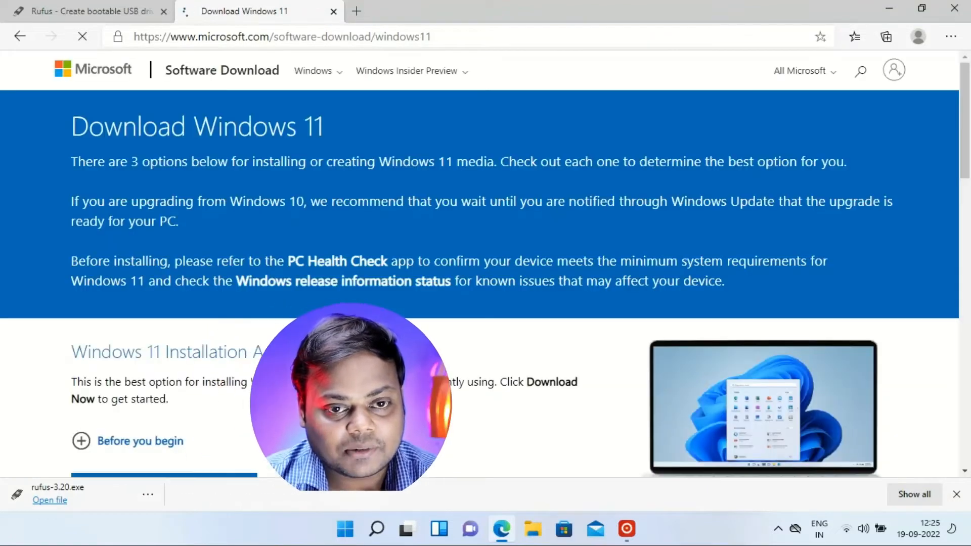
Choose Windows 11 (multi-edition ISO) as the disk image and request its download
{"action": "scroll", "coordinate": [485, 263], "scroll_direction": "down", "scroll_amount": 10}
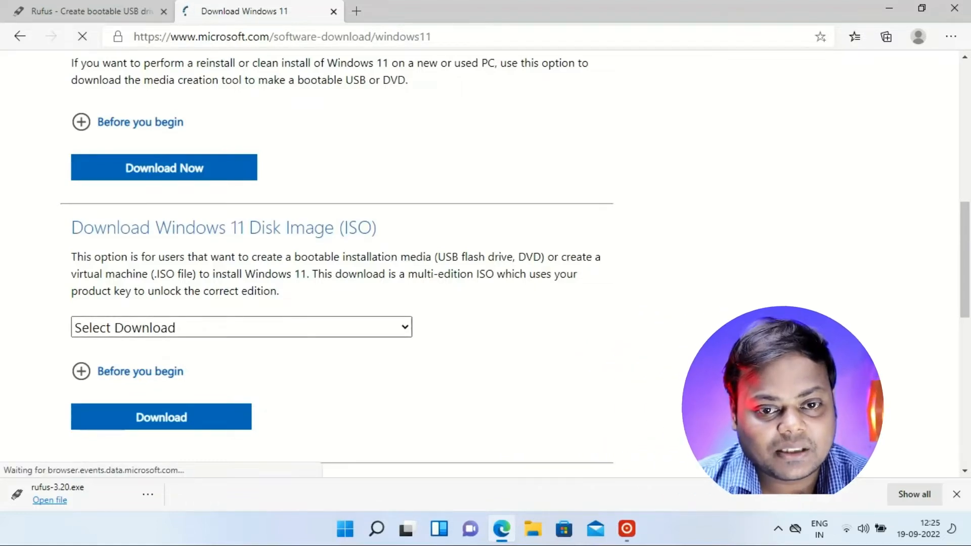
{"action": "left_click", "coordinate": [242, 324]}
{"action": "scroll", "coordinate": [242, 322], "scroll_direction": "down", "scroll_amount": 1}
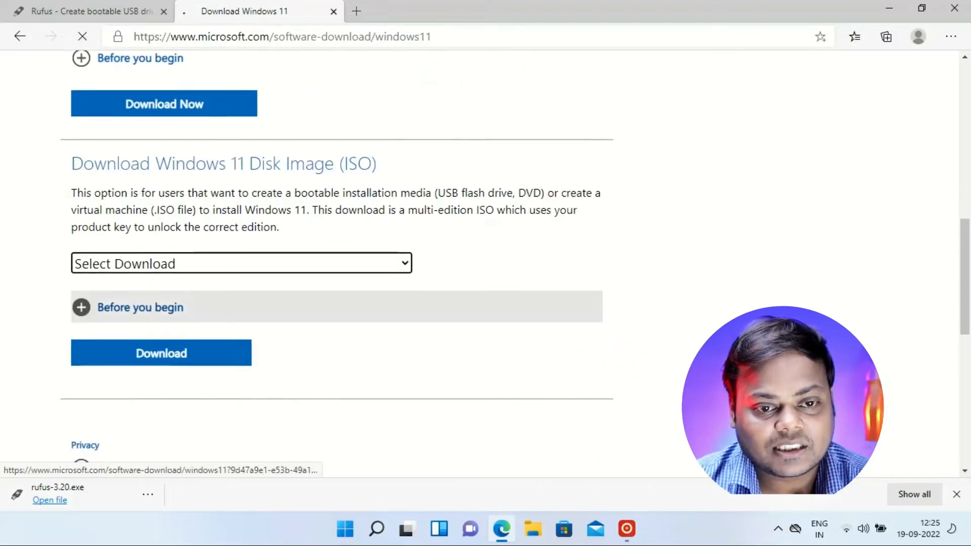
{"action": "left_click", "coordinate": [241, 263]}
{"action": "left_click", "coordinate": [167, 306]}
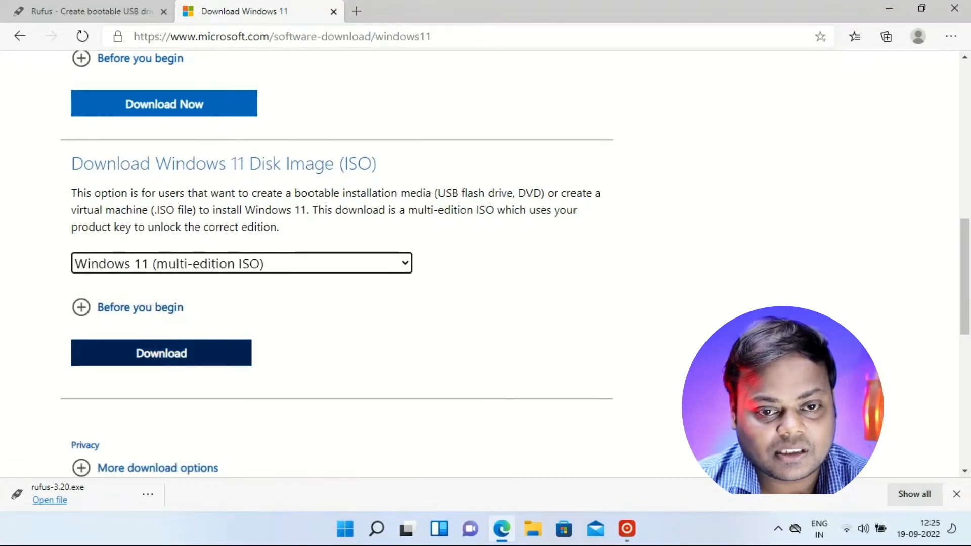
{"action": "left_click", "coordinate": [160, 352]}
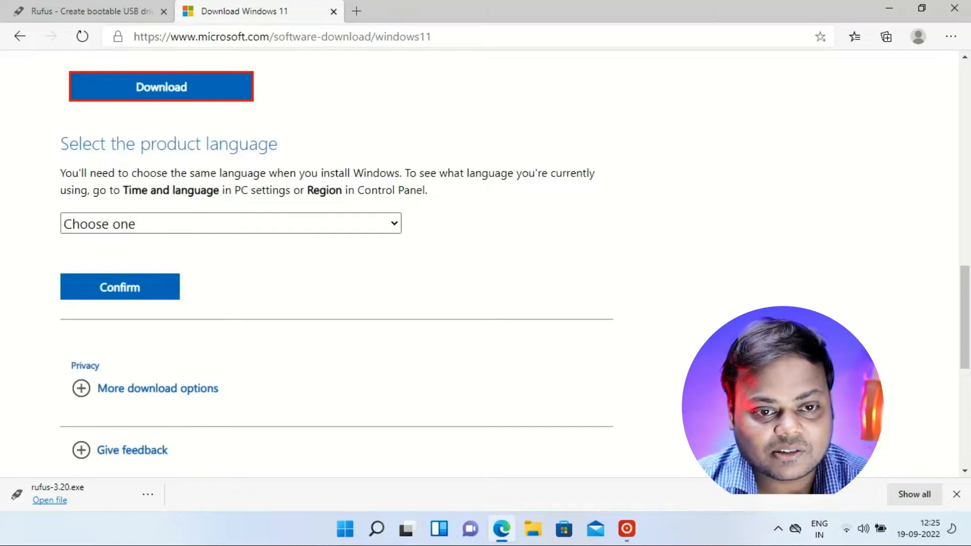
Set the product language to English (United States) and confirm the request
{"action": "left_click", "coordinate": [231, 224]}
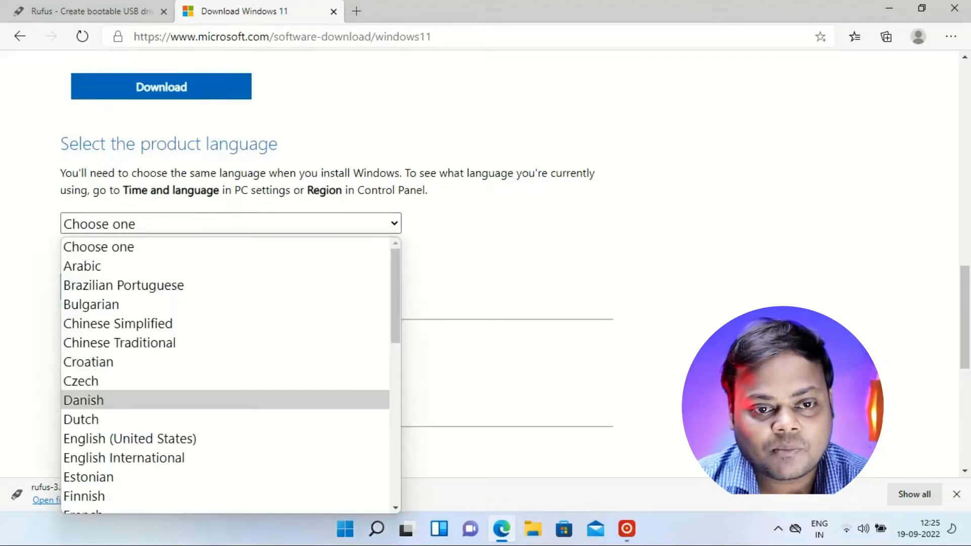
{"action": "left_click", "coordinate": [130, 439]}
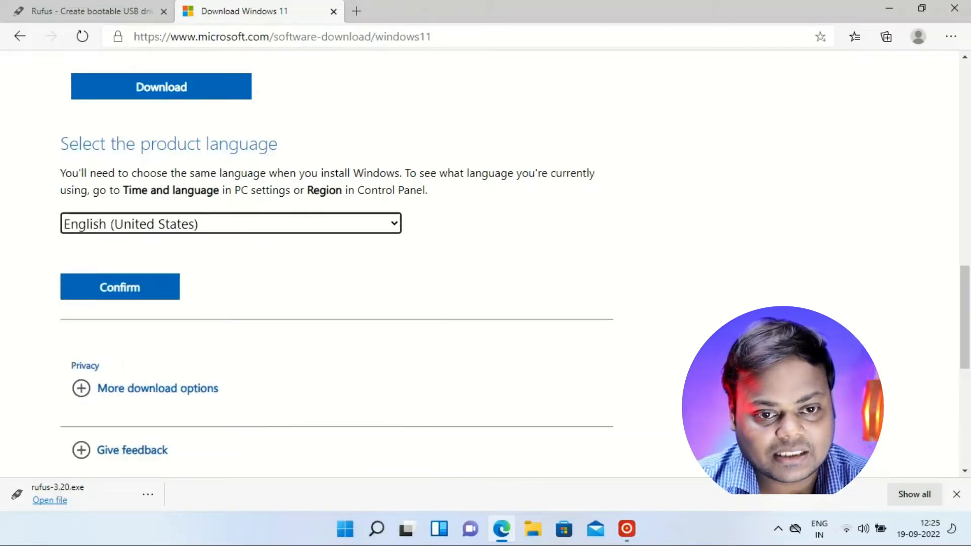
{"action": "left_click", "coordinate": [120, 287]}
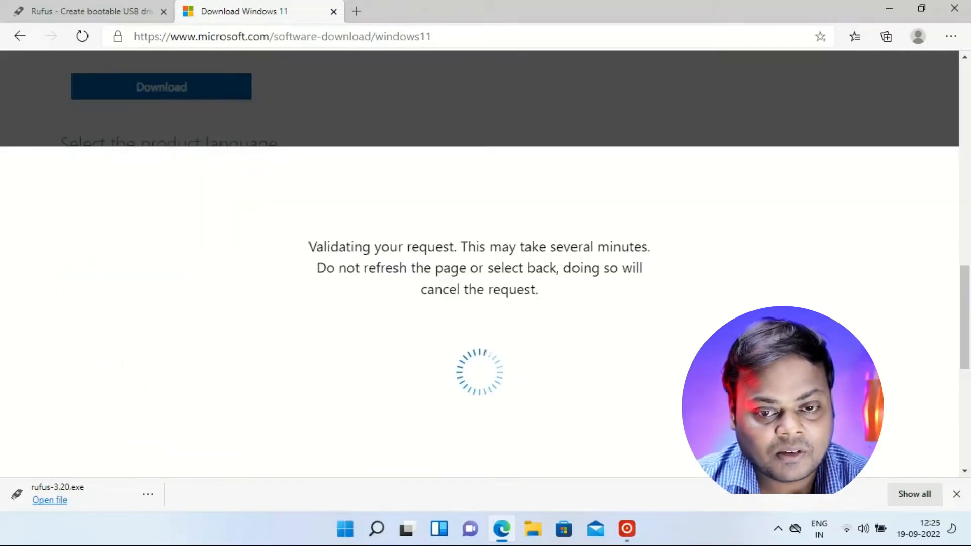
{"action": "scroll", "coordinate": [480, 263], "scroll_direction": "down", "scroll_amount": 2}
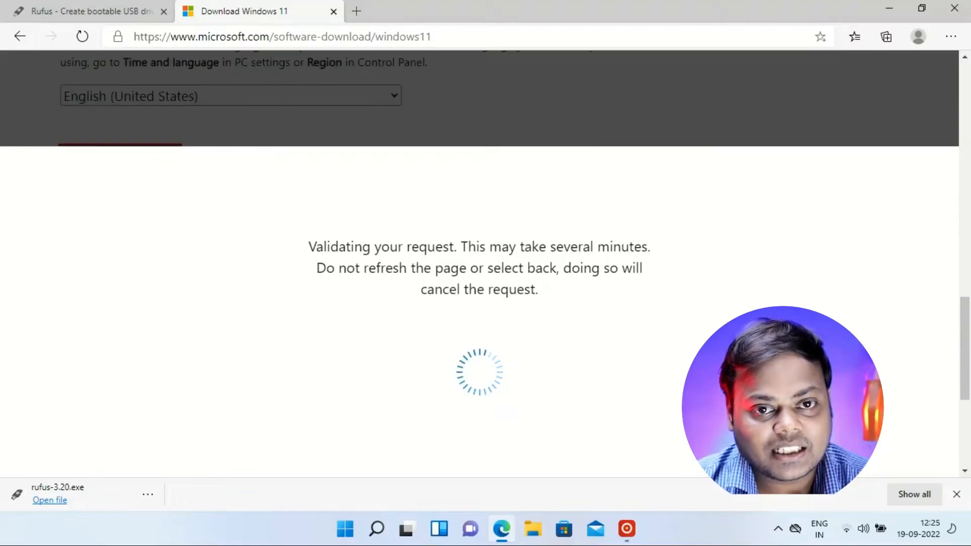
{"action": "scroll", "coordinate": [479, 263], "scroll_direction": "down", "scroll_amount": 2}
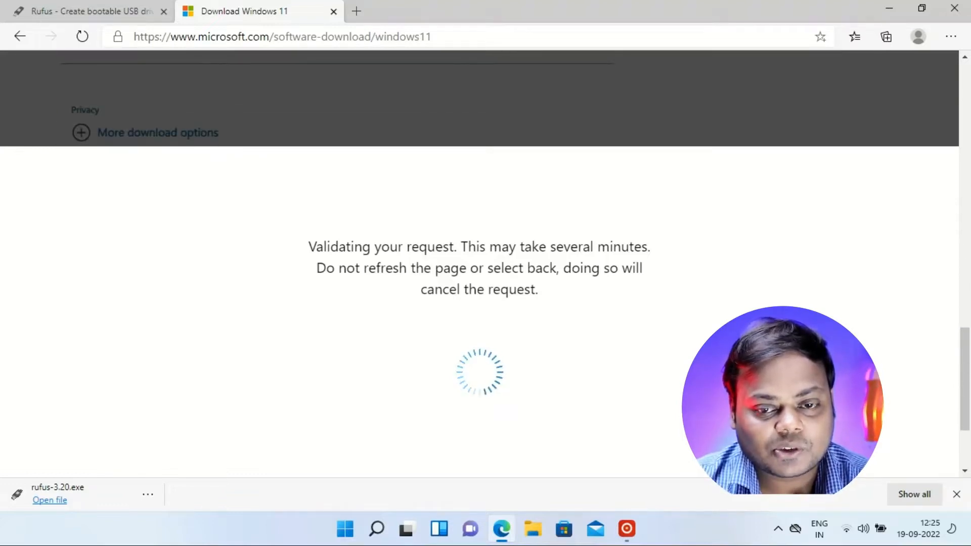
{"action": "scroll", "coordinate": [479, 263], "scroll_direction": "down", "scroll_amount": 2}
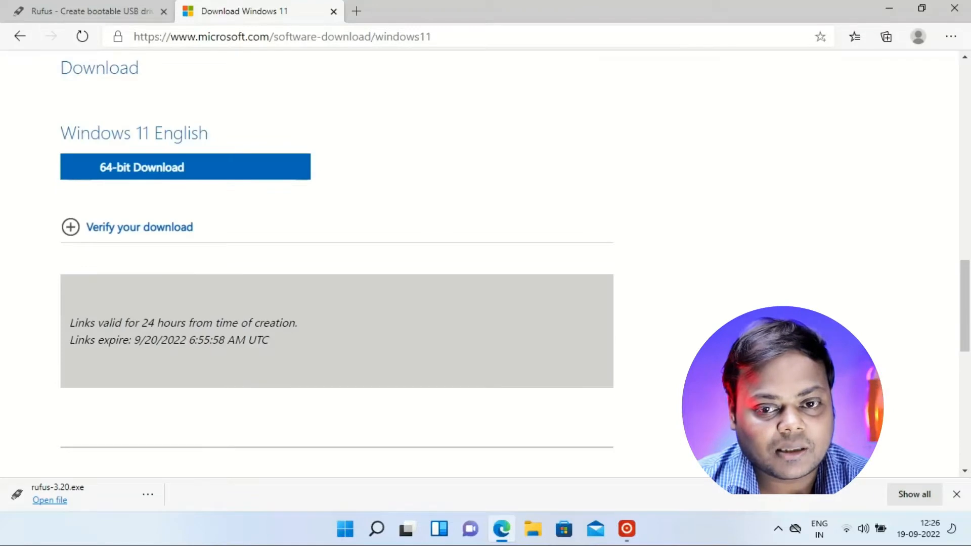
Start the 64-bit Windows 11 English ISO download and cancel it while it is in progress
{"action": "left_click", "coordinate": [151, 166]}
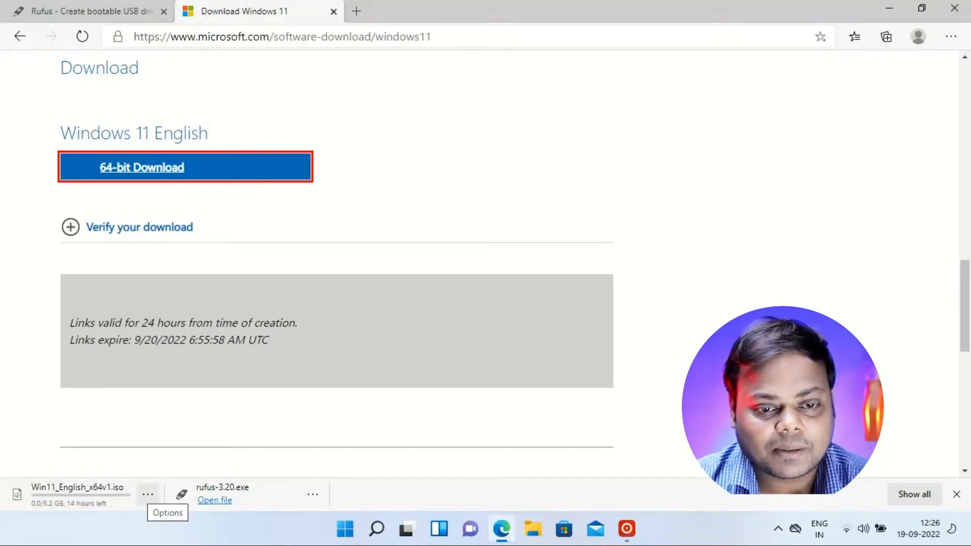
{"action": "left_click", "coordinate": [147, 493]}
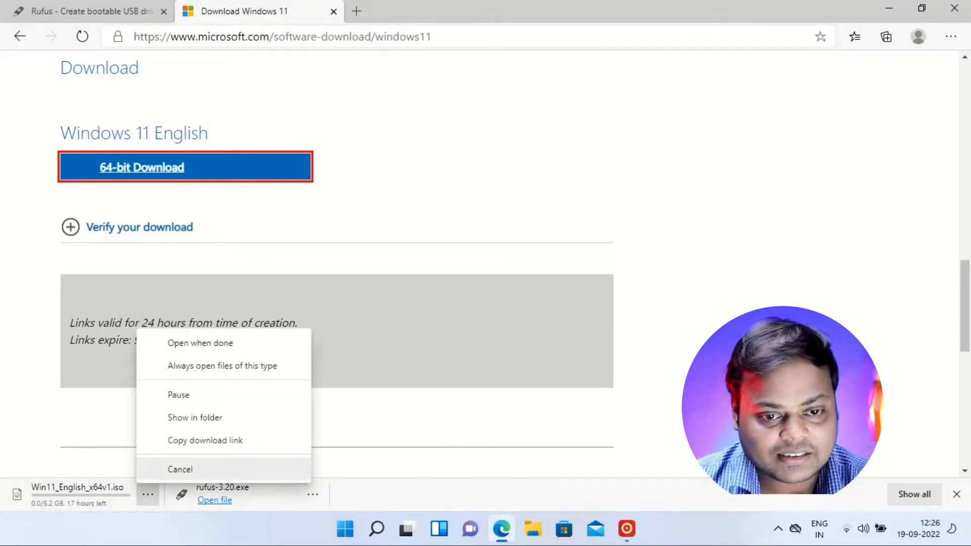
{"action": "left_click", "coordinate": [180, 470]}
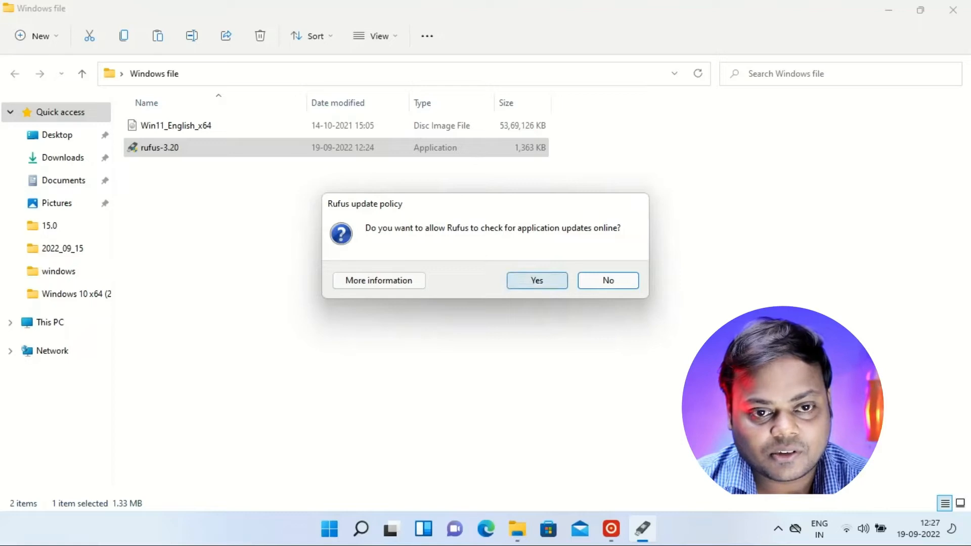
Allow Rufus to check for updates online and choose the 32 GB USB drive (H:) as the device
{"action": "left_click", "coordinate": [537, 280]}
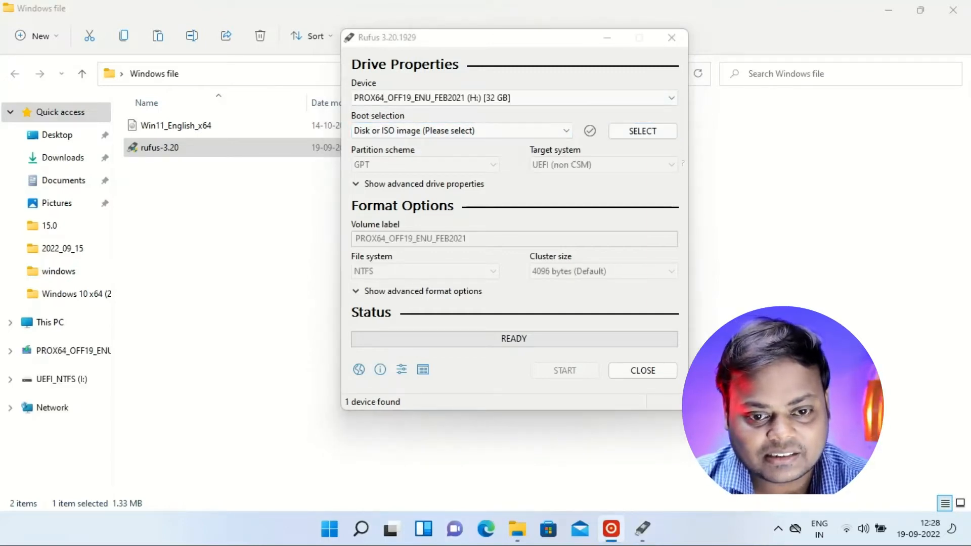
{"action": "left_click", "coordinate": [434, 98]}
{"action": "left_click", "coordinate": [435, 98]}
Load the Win11_English_x64 disc image from the Desktop's Windows file folder as the boot selection
{"action": "left_click", "coordinate": [642, 131]}
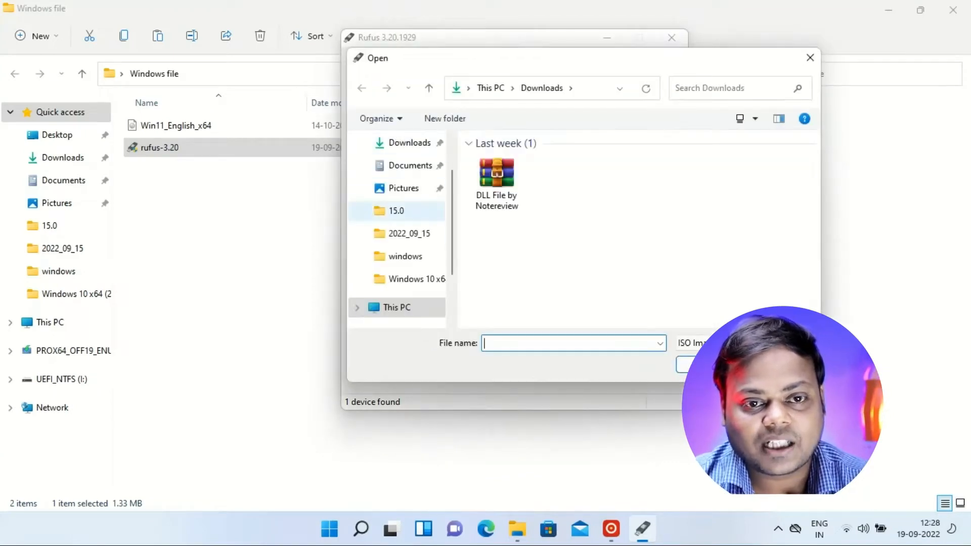
{"action": "scroll", "coordinate": [400, 232], "scroll_direction": "up", "scroll_amount": 1}
{"action": "left_click", "coordinate": [403, 171]}
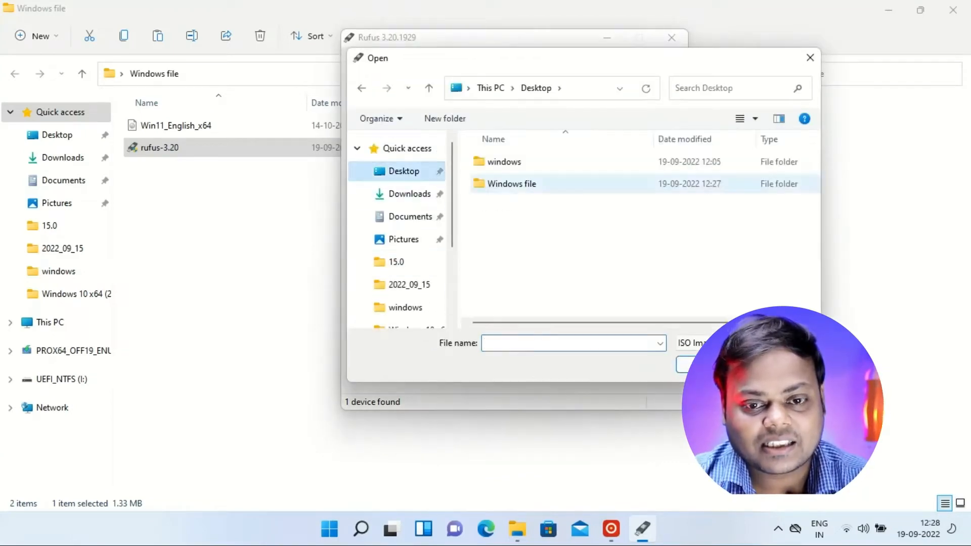
{"action": "double_click", "coordinate": [511, 183]}
{"action": "left_click", "coordinate": [522, 161]}
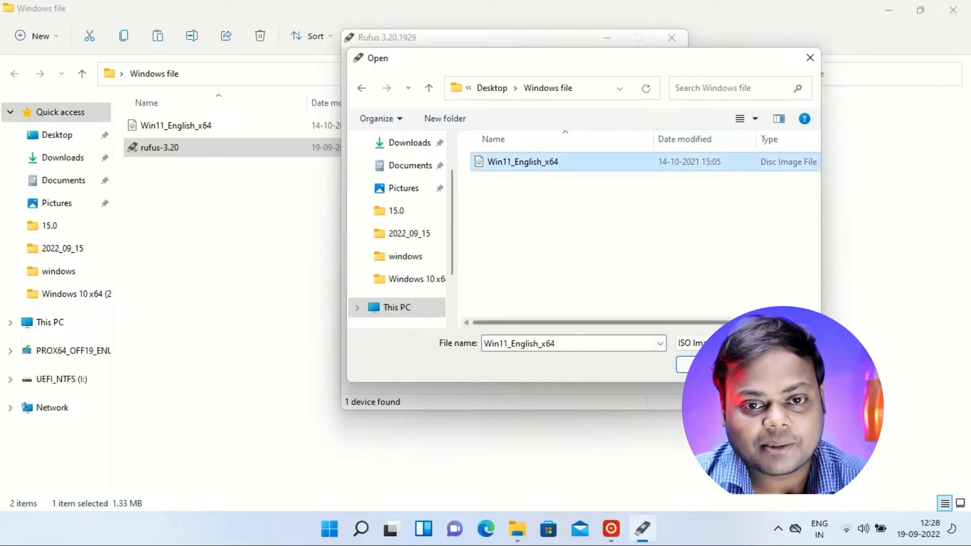
{"action": "left_click", "coordinate": [708, 364]}
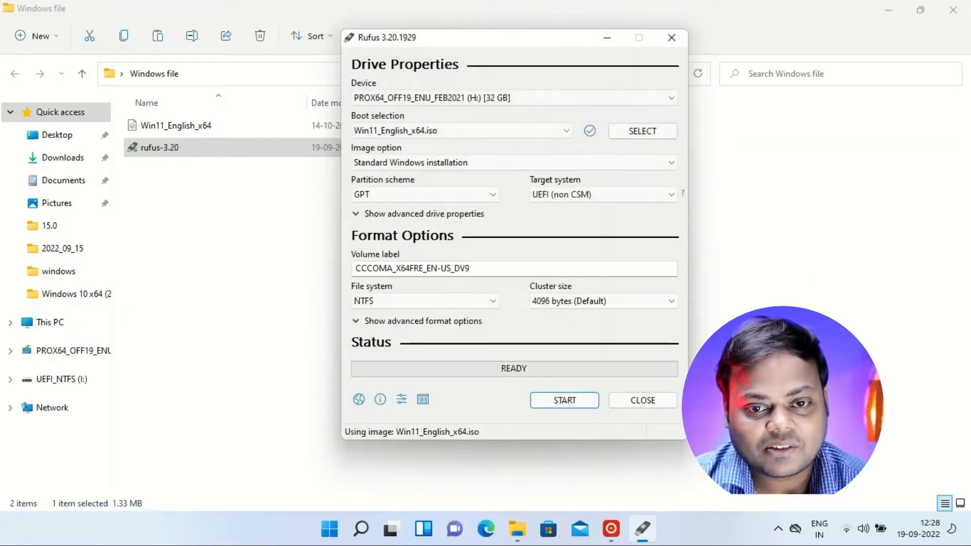
Start writing the USB drive with the 4GB+ RAM, Secure Boot and TPM 2.0 requirement removed, accepting the data erasure
{"action": "left_click", "coordinate": [564, 400]}
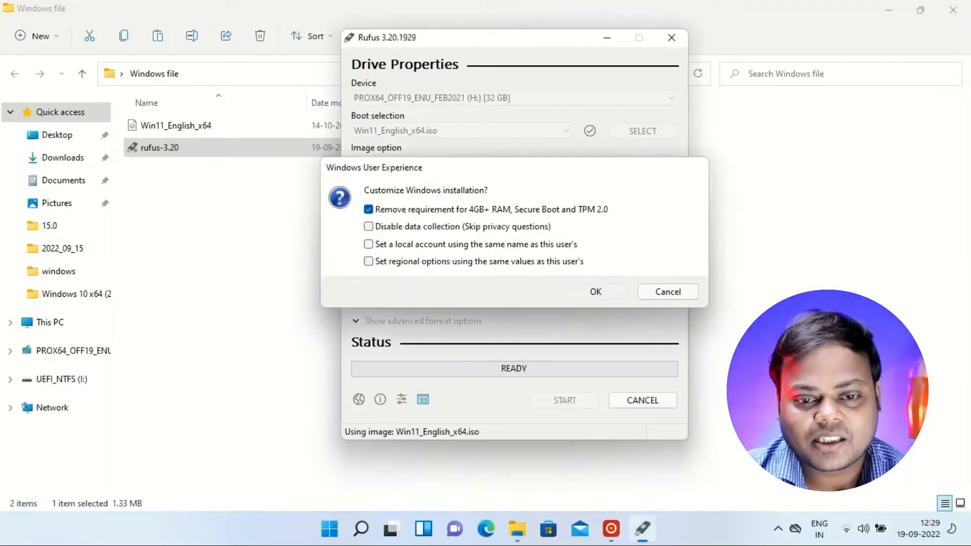
{"action": "key", "text": "Return"}
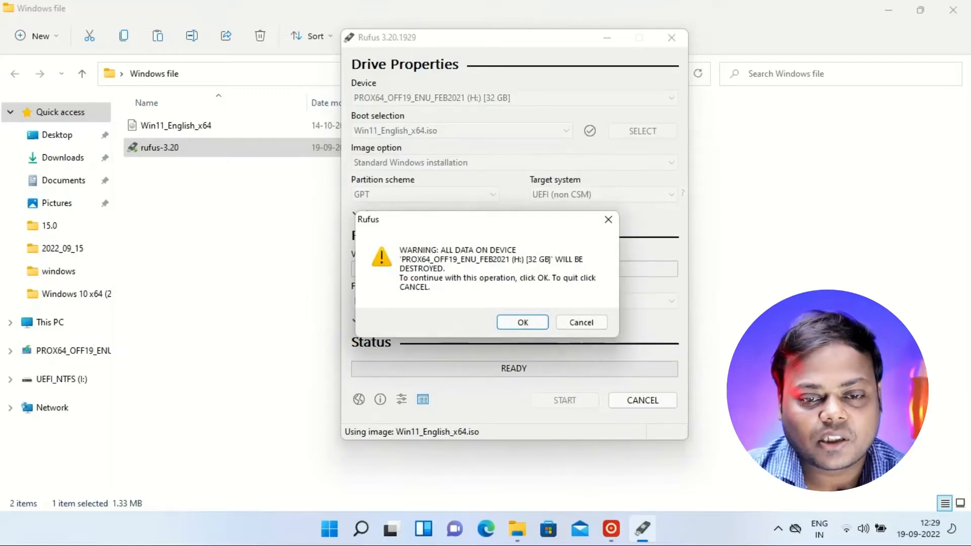
{"action": "key", "text": "Return"}
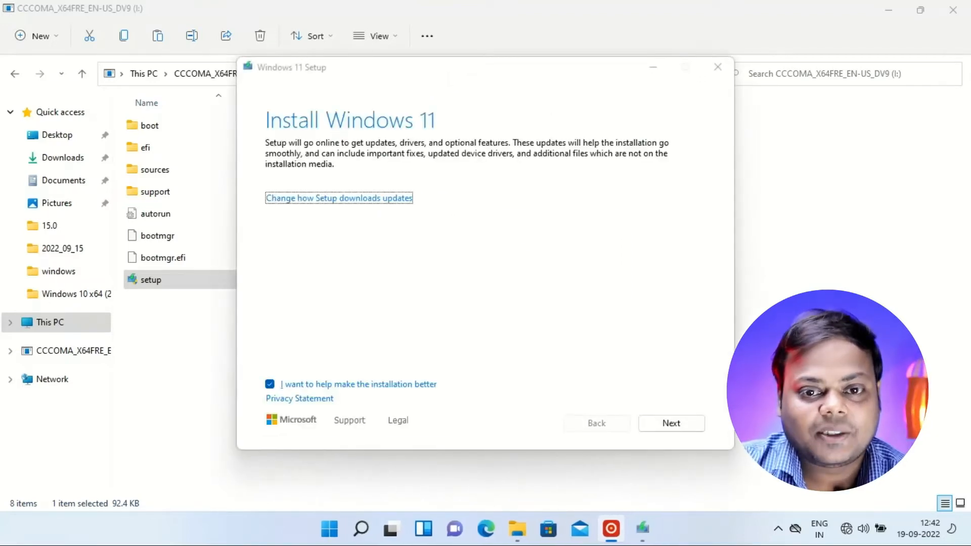
Close the Windows 11 Setup window without installing
{"action": "left_click", "coordinate": [671, 423]}
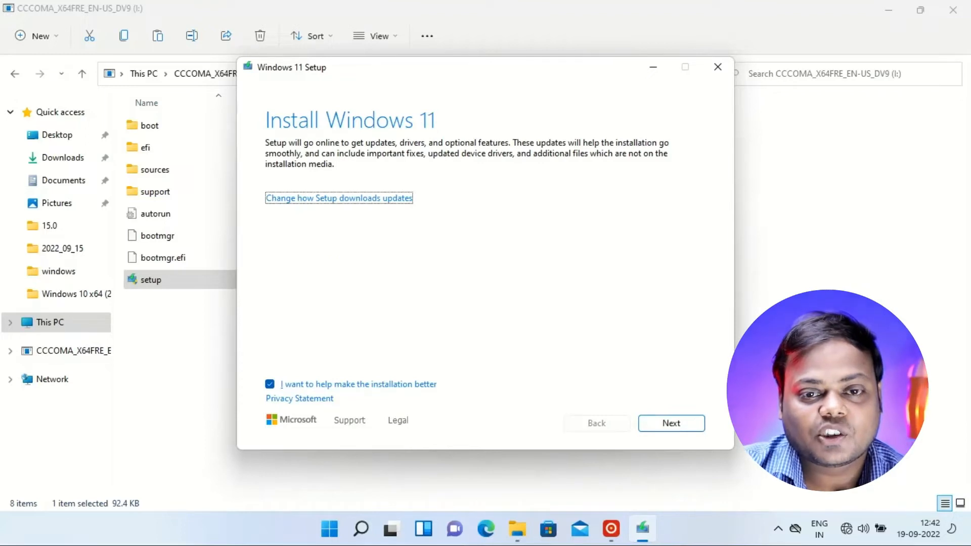
{"action": "left_click", "coordinate": [717, 67]}
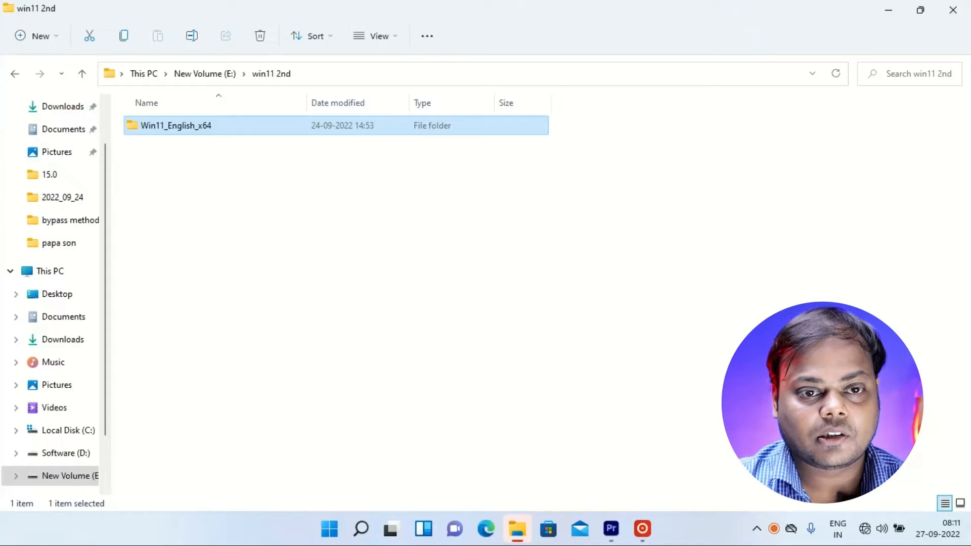
Delete appraiserres.dll from the sources folder inside Win11_English_x64
{"action": "key", "text": "Return"}
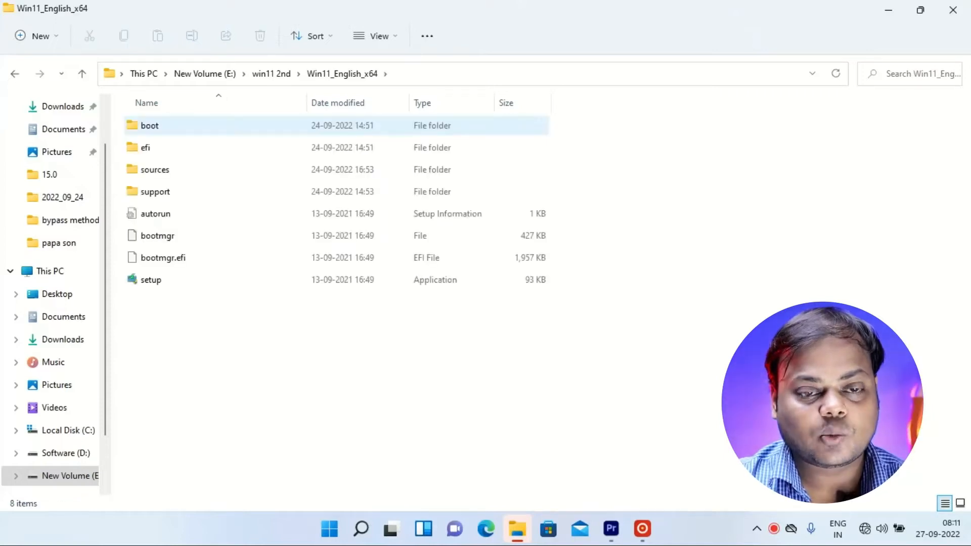
{"action": "key", "text": "Down"}
{"action": "key", "text": "Down"}
{"action": "key", "text": "Down"}
{"action": "key", "text": "Up"}
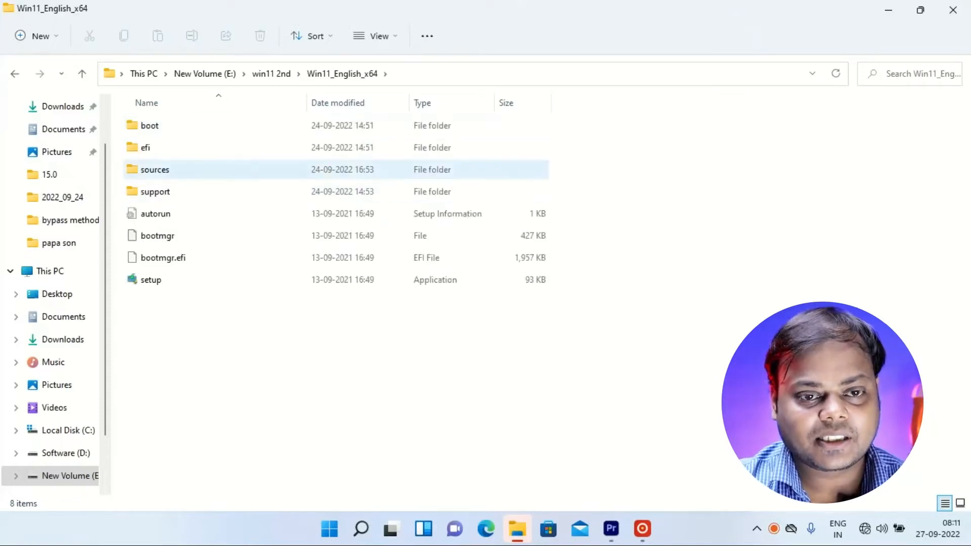
{"action": "left_click", "coordinate": [155, 170]}
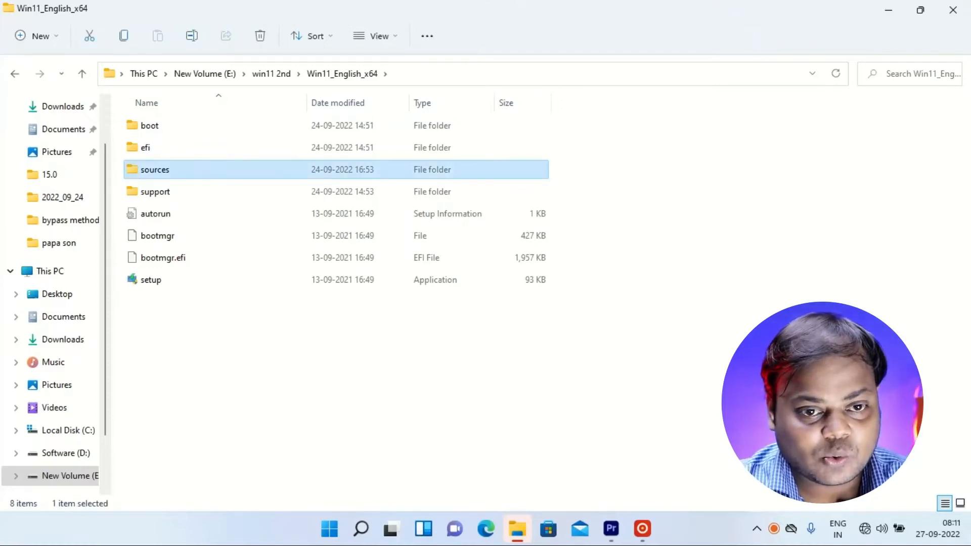
{"action": "key", "text": "Return"}
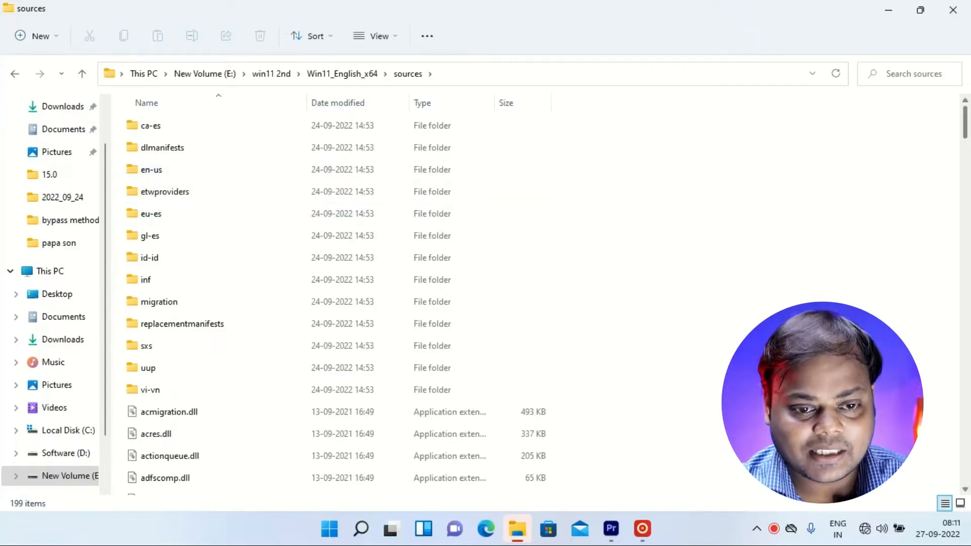
{"action": "scroll", "coordinate": [834, 124], "scroll_direction": "down", "scroll_amount": 7}
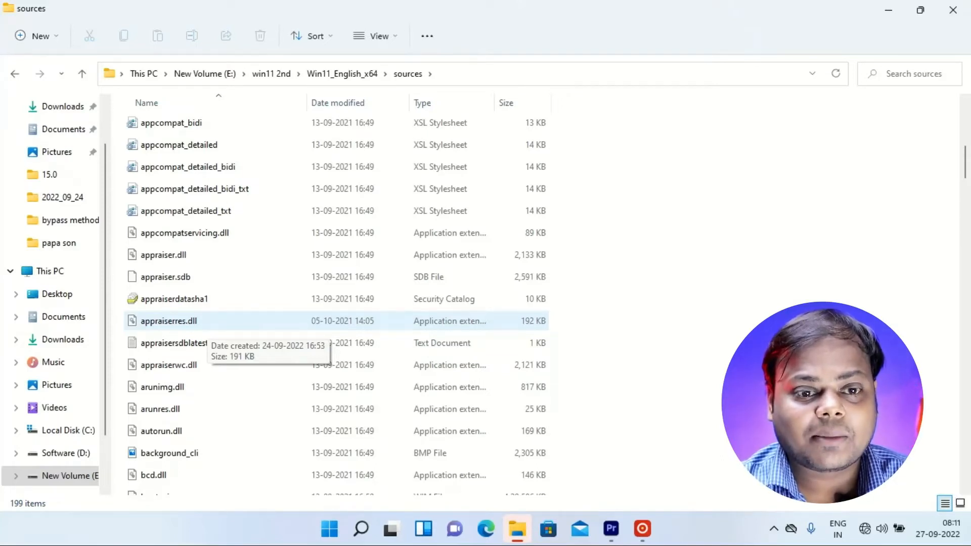
{"action": "left_click", "coordinate": [208, 322]}
{"action": "key", "text": "Delete"}
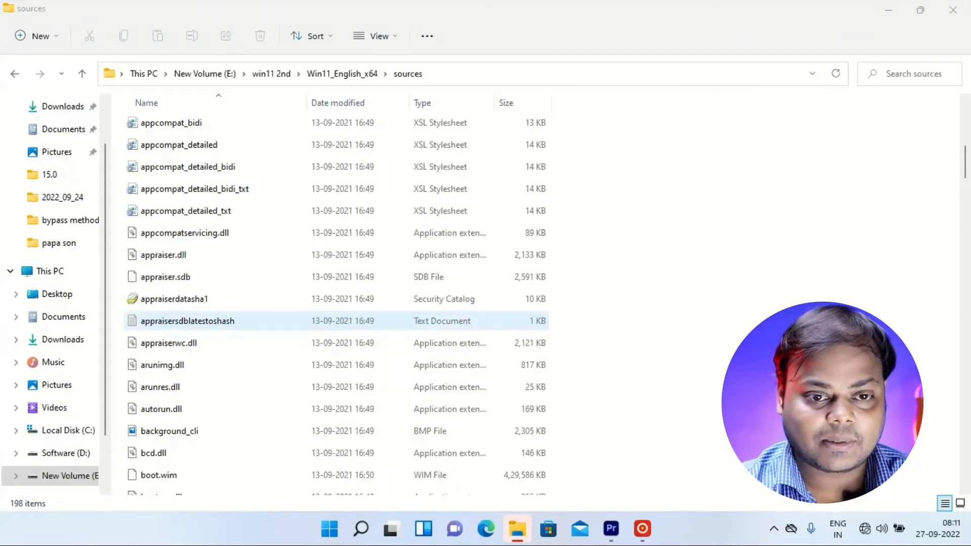
Run setup from the Win11_English_x64 folder, proceed to the license terms and accept them
{"action": "left_click", "coordinate": [342, 73]}
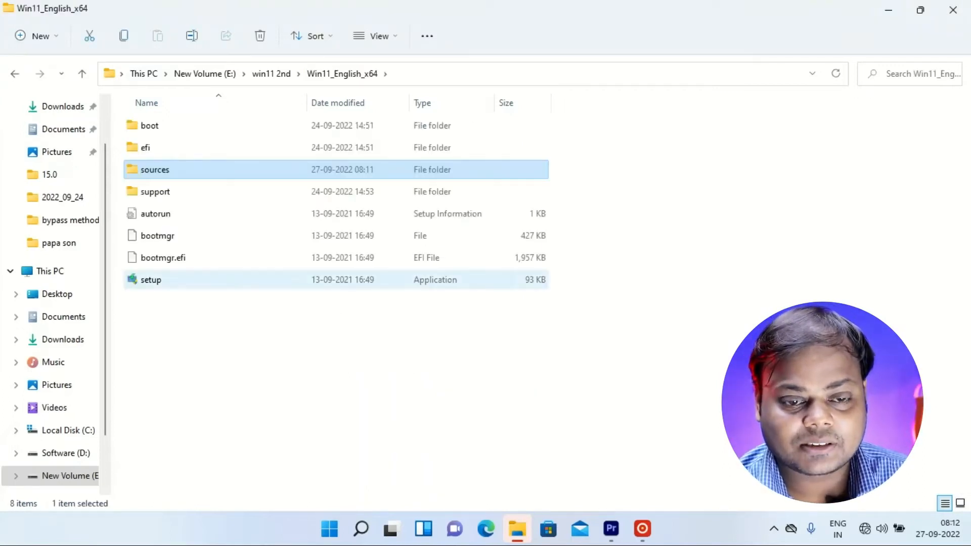
{"action": "left_click", "coordinate": [152, 279]}
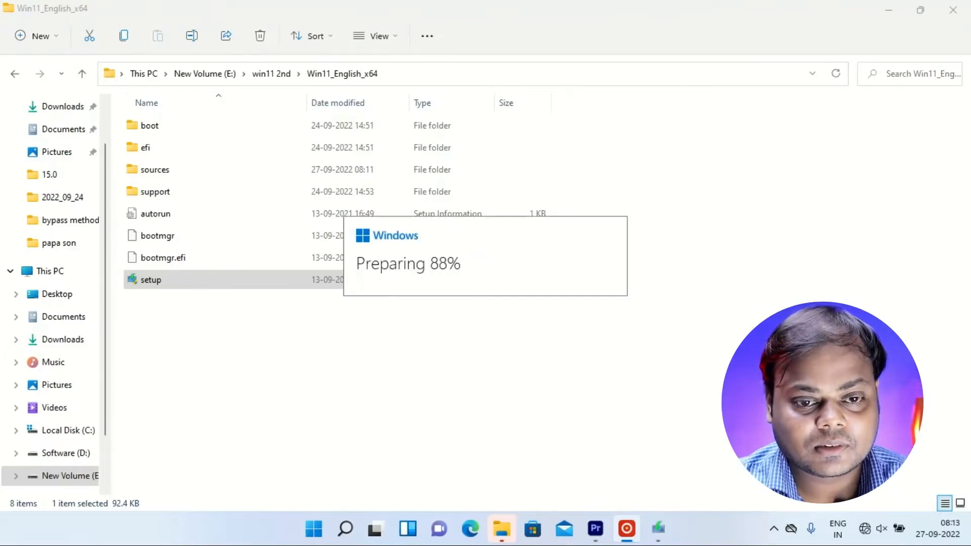
{"action": "left_click", "coordinate": [671, 423]}
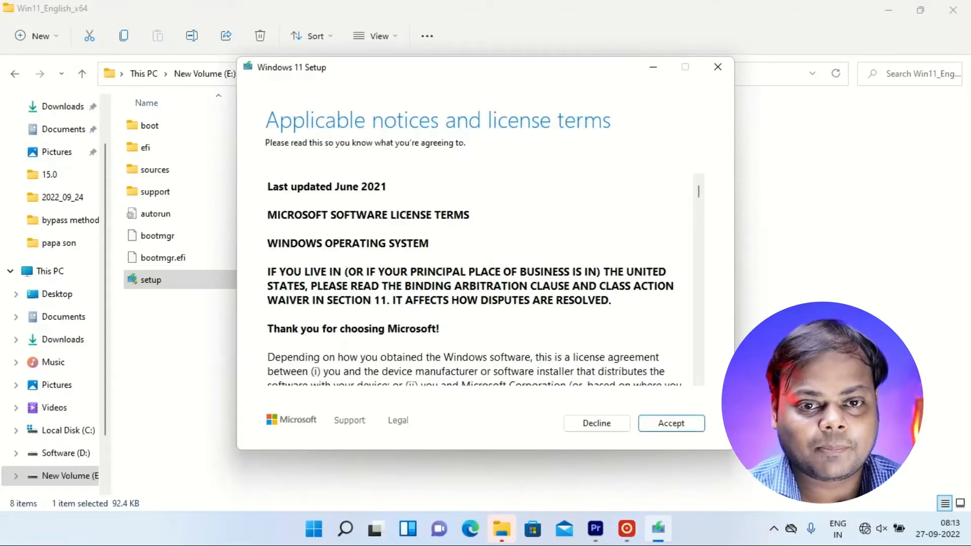
{"action": "scroll", "coordinate": [478, 283], "scroll_direction": "down", "scroll_amount": 2}
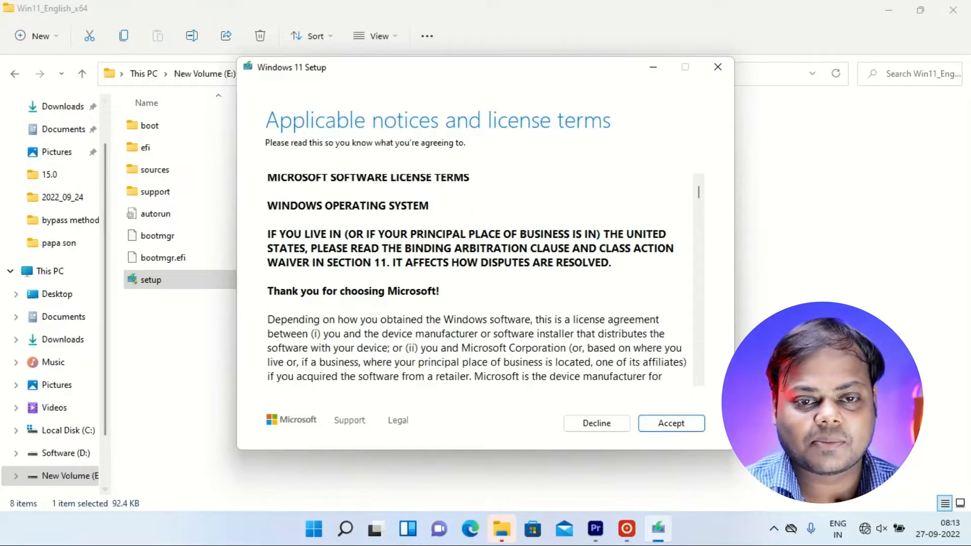
{"action": "left_click", "coordinate": [692, 424]}
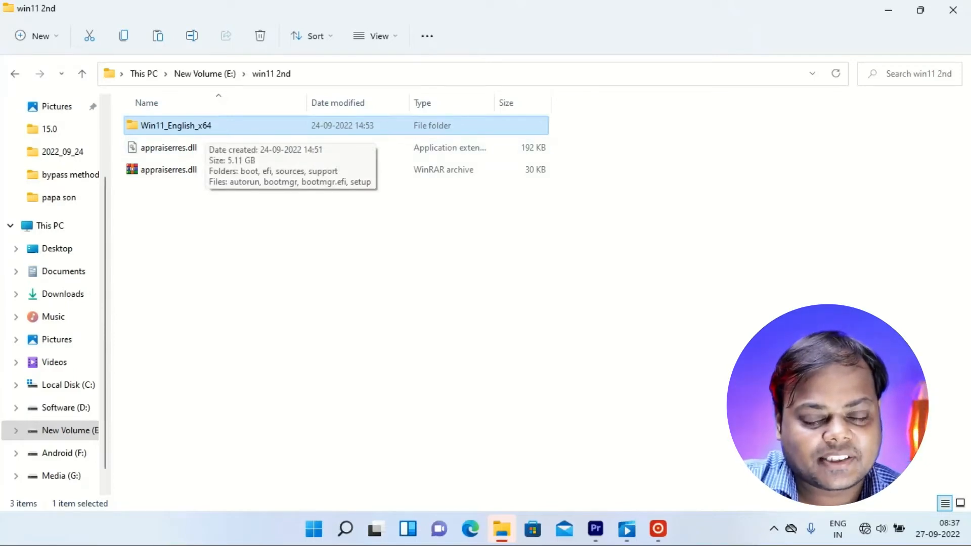
Examine the appraiser files in the Win11_English_x64 sources folder, and return to the win11 2nd folder
{"action": "double_click", "coordinate": [204, 127]}
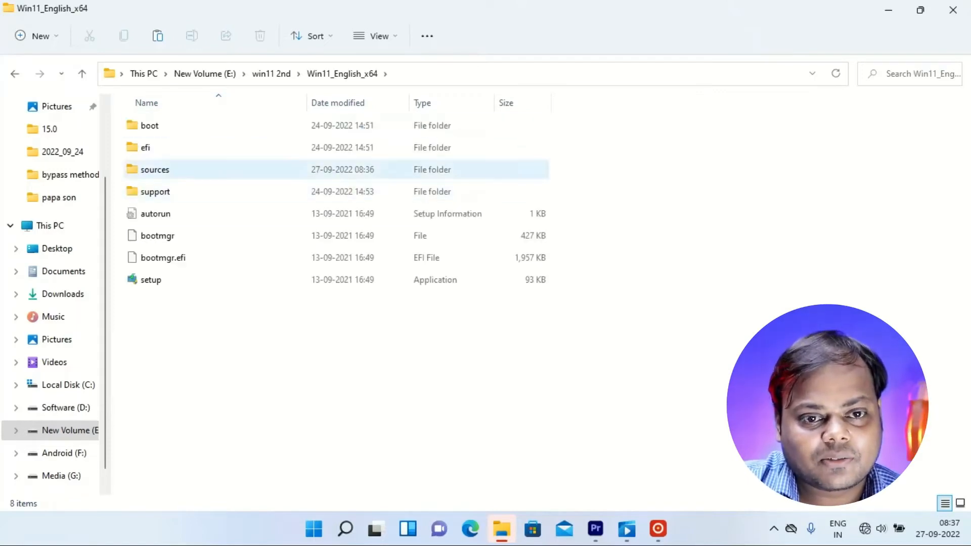
{"action": "double_click", "coordinate": [155, 169]}
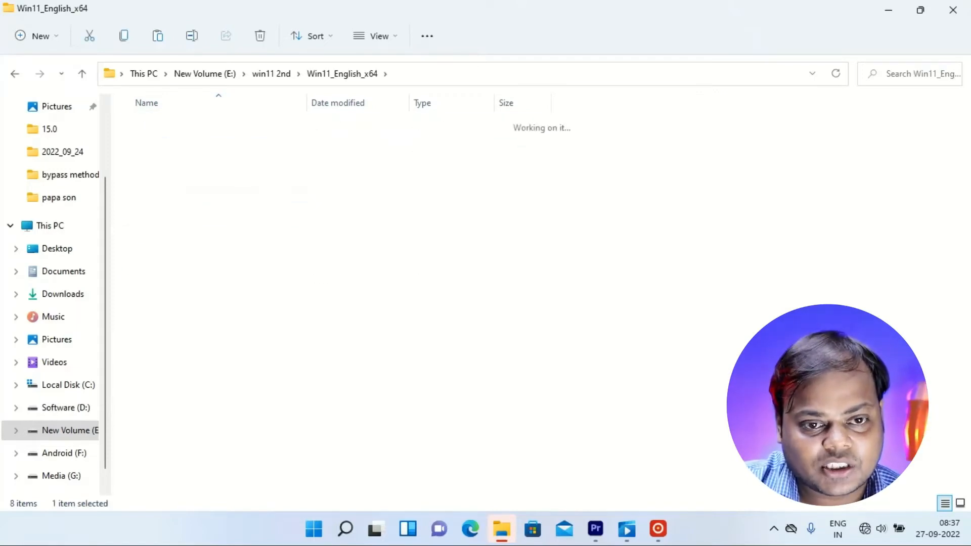
{"action": "left_click_drag", "start_coordinate": [964, 122], "coordinate": [965, 160]}
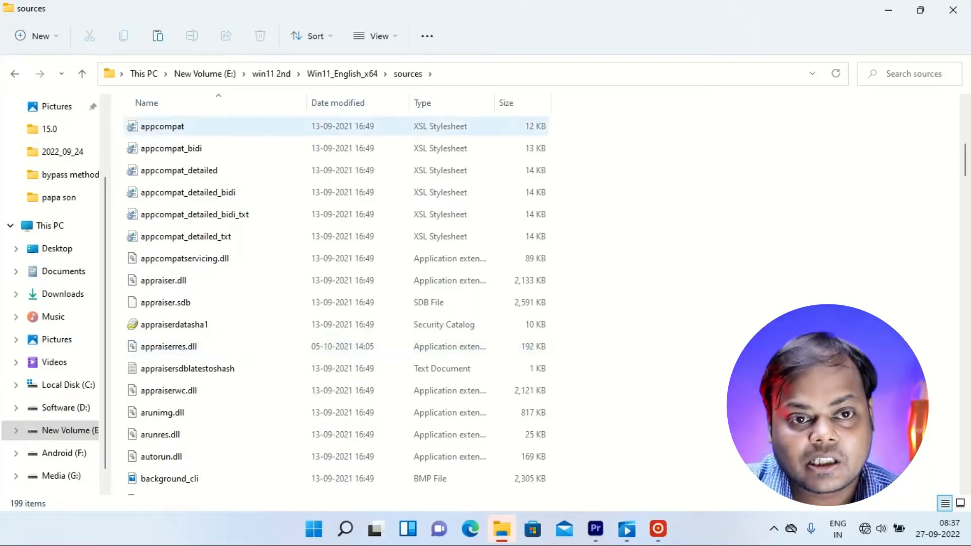
{"action": "left_click", "coordinate": [342, 73]}
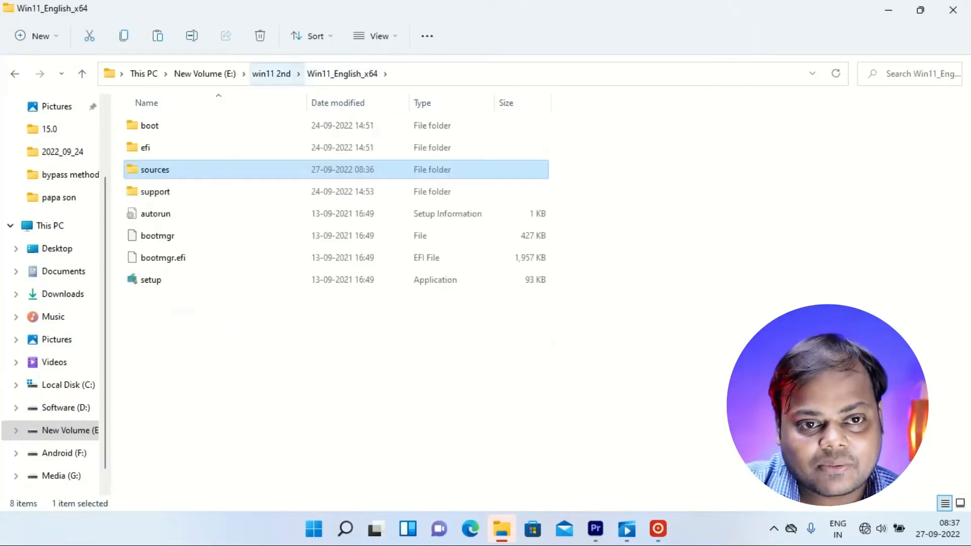
{"action": "left_click", "coordinate": [271, 74]}
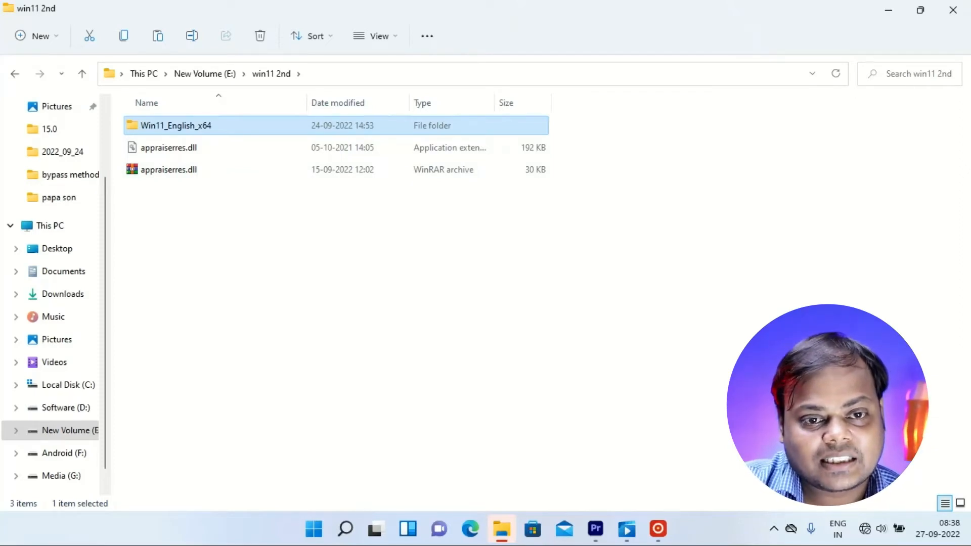
Copy the extracted appraiserres.dll from win11 2nd into the Win11_English_x64 sources folder, replacing the existing file
{"action": "left_click", "coordinate": [175, 152]}
{"action": "right_click", "coordinate": [175, 153]}
{"action": "left_click", "coordinate": [219, 169]}
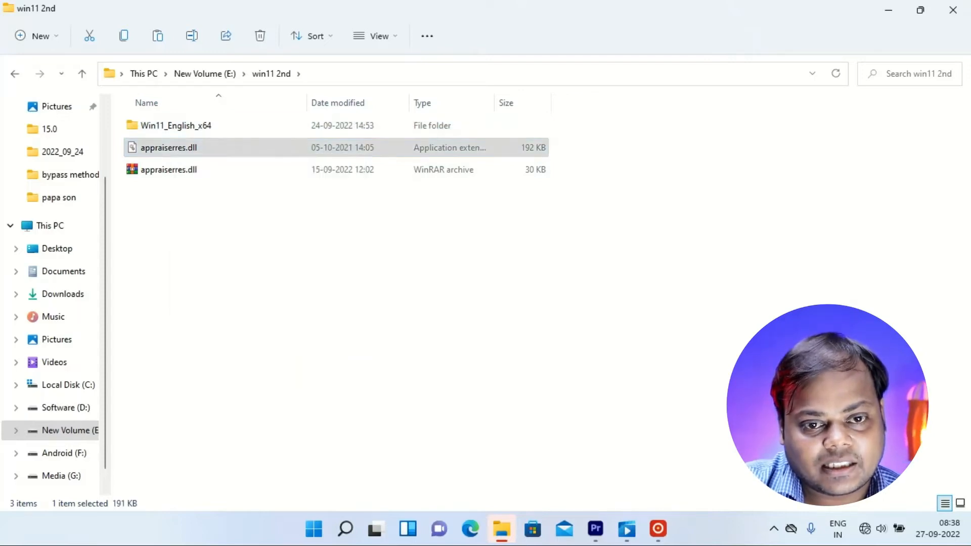
{"action": "double_click", "coordinate": [172, 126]}
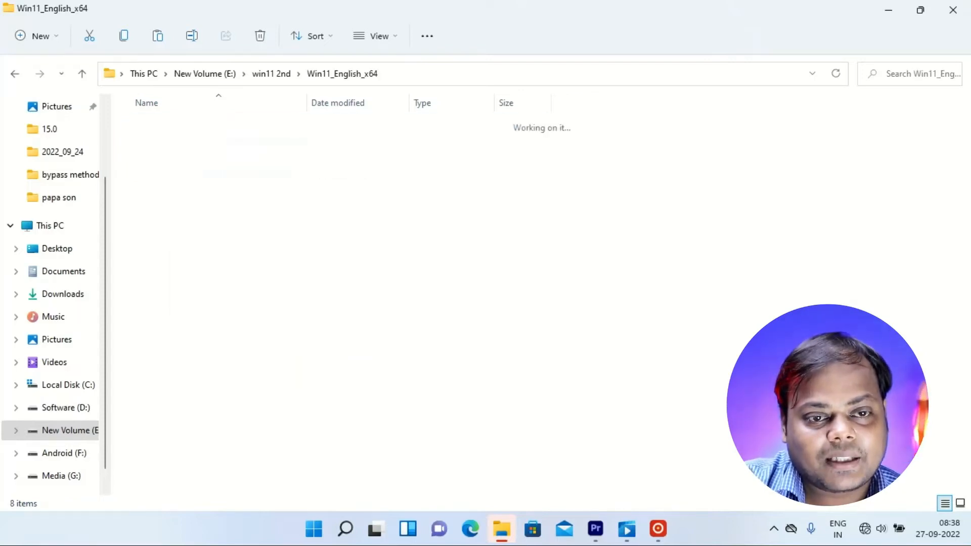
{"action": "double_click", "coordinate": [172, 170]}
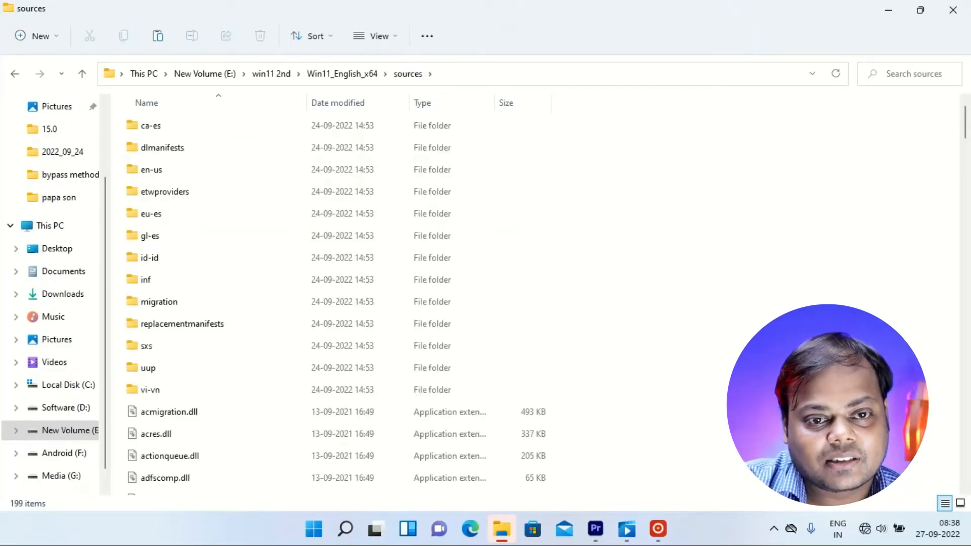
{"action": "right_click", "coordinate": [593, 208]}
{"action": "left_click", "coordinate": [613, 218]}
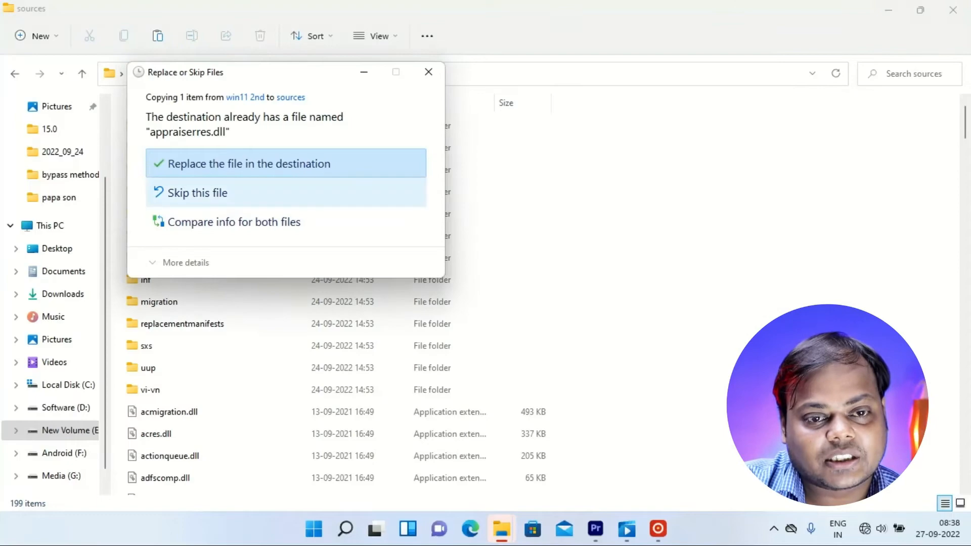
{"action": "key", "text": "Return"}
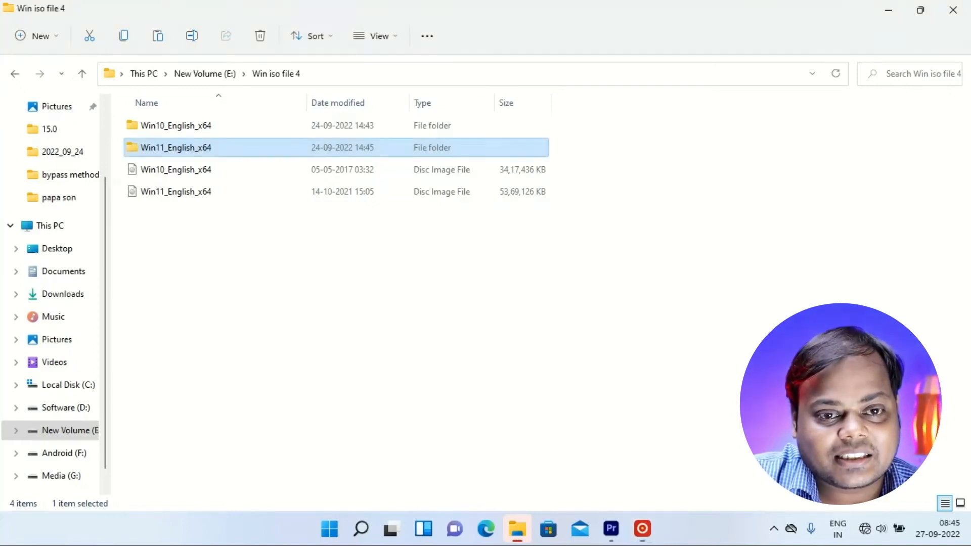
Run setup from the Win11_English_x64 folder in Win iso file 4 through the system requirements check, and close it
{"action": "double_click", "coordinate": [176, 148]}
{"action": "left_click", "coordinate": [161, 279]}
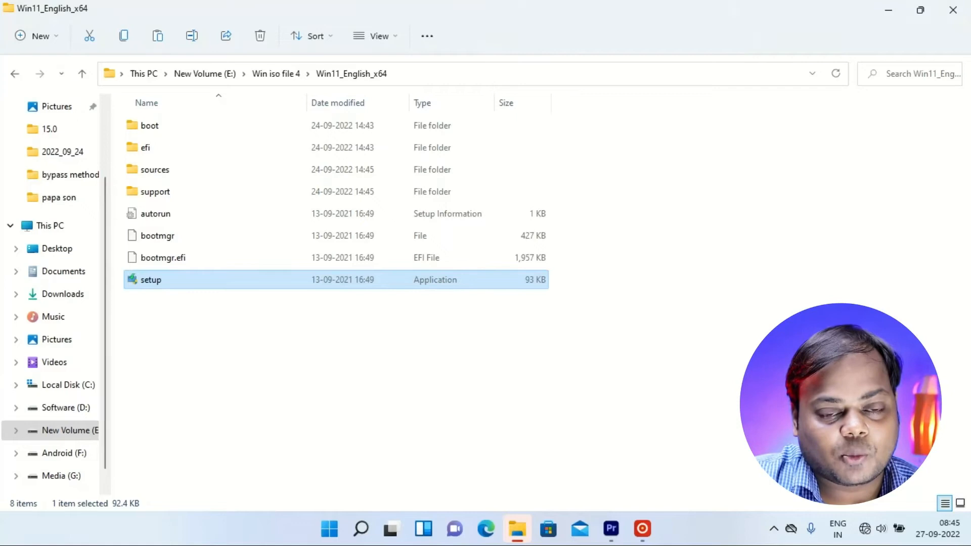
{"action": "key", "text": "Return"}
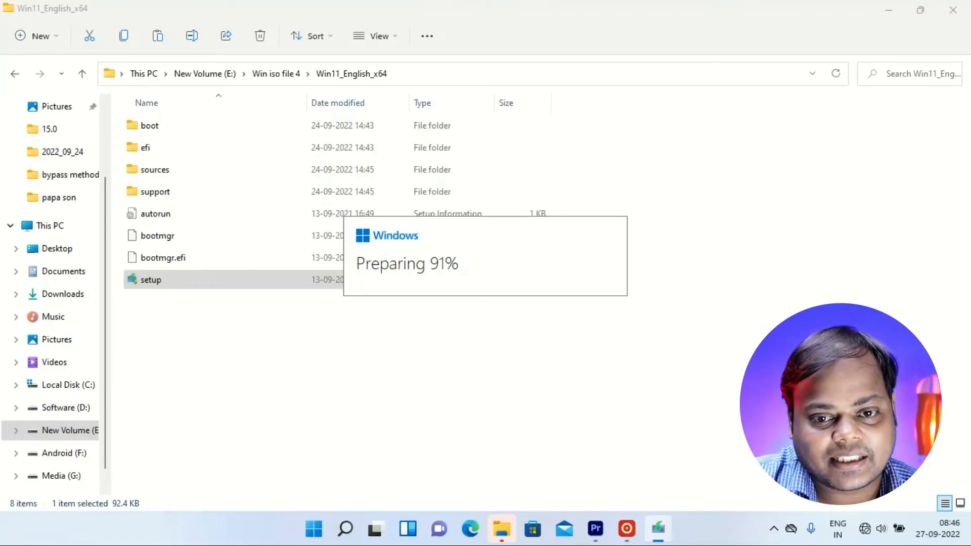
{"action": "left_click_drag", "start_coordinate": [485, 68], "coordinate": [450, 35]}
{"action": "left_click", "coordinate": [636, 392]}
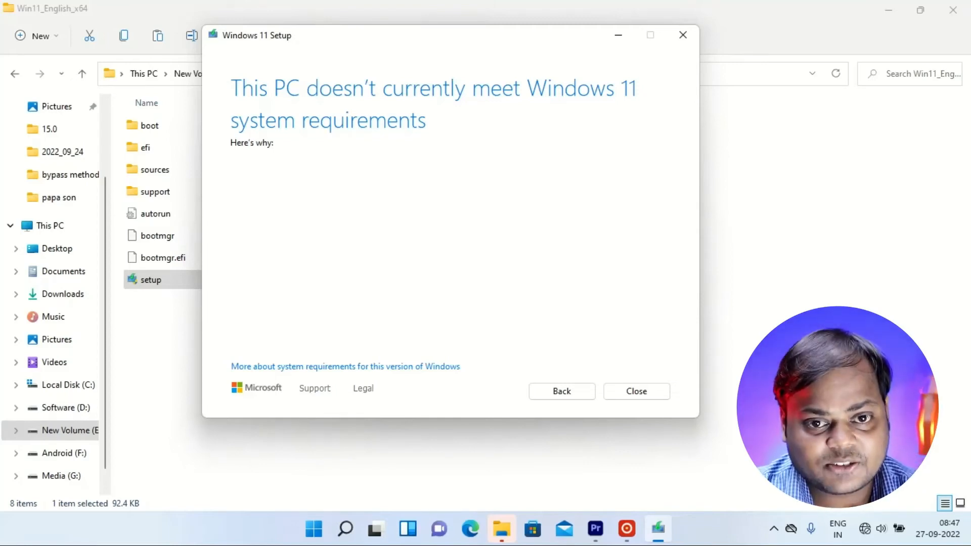
{"action": "left_click_drag", "start_coordinate": [450, 35], "coordinate": [399, 11]}
{"action": "left_click", "coordinate": [585, 367]}
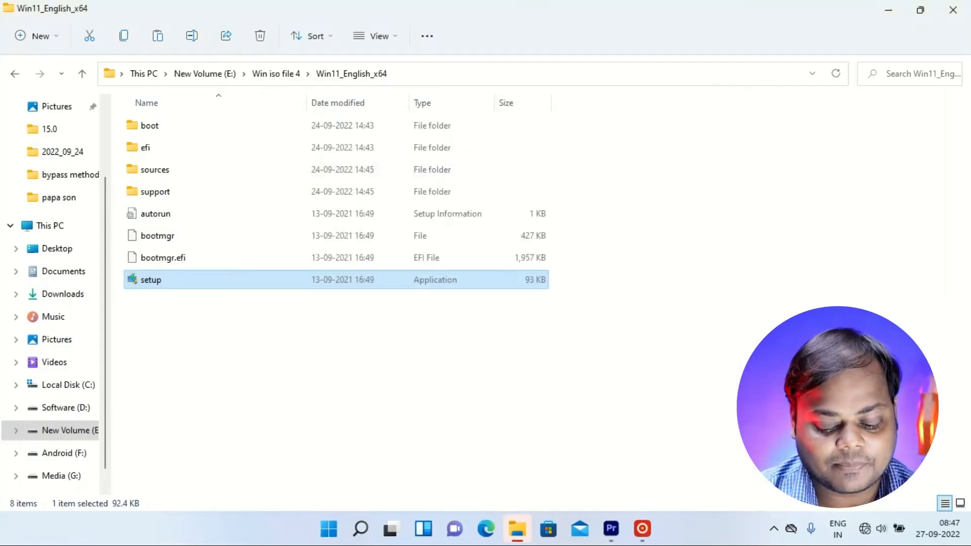
Delete install.esd from the sources folder of Win10_English_x64 in Win iso file 4
{"action": "left_click", "coordinate": [276, 73]}
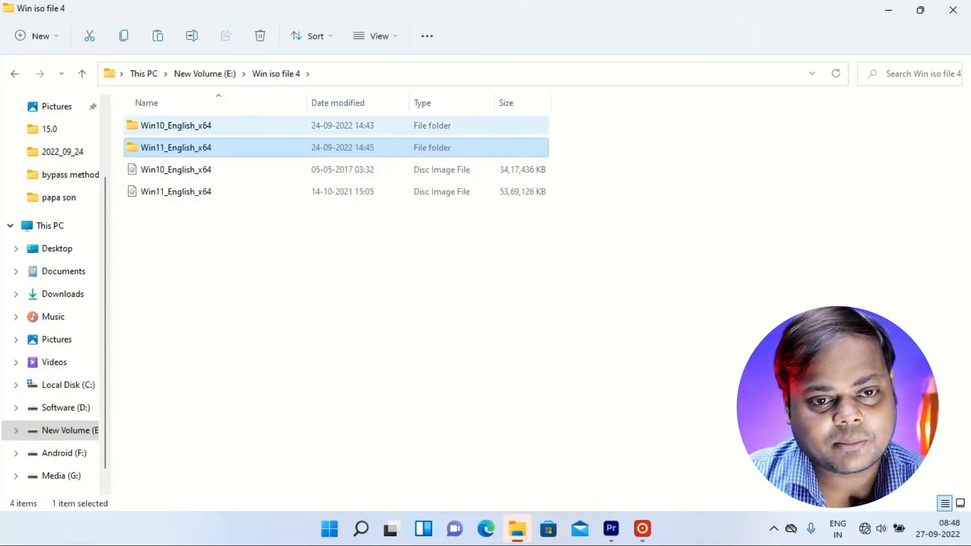
{"action": "left_click", "coordinate": [176, 126]}
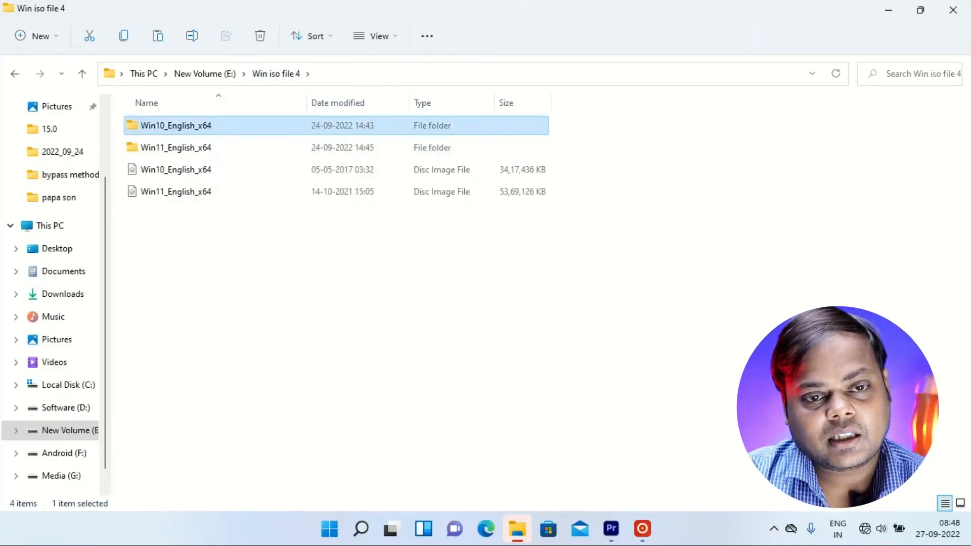
{"action": "key", "text": "Return"}
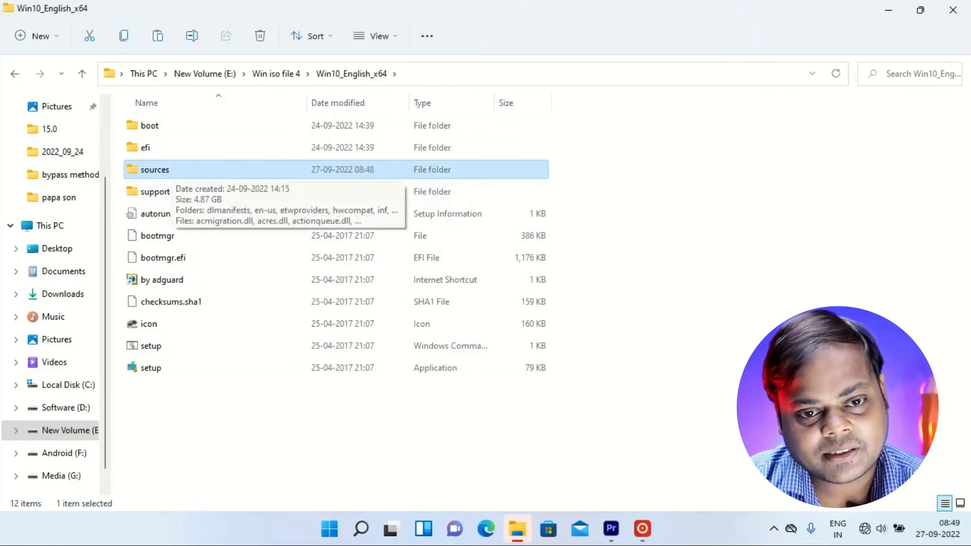
{"action": "double_click", "coordinate": [154, 169]}
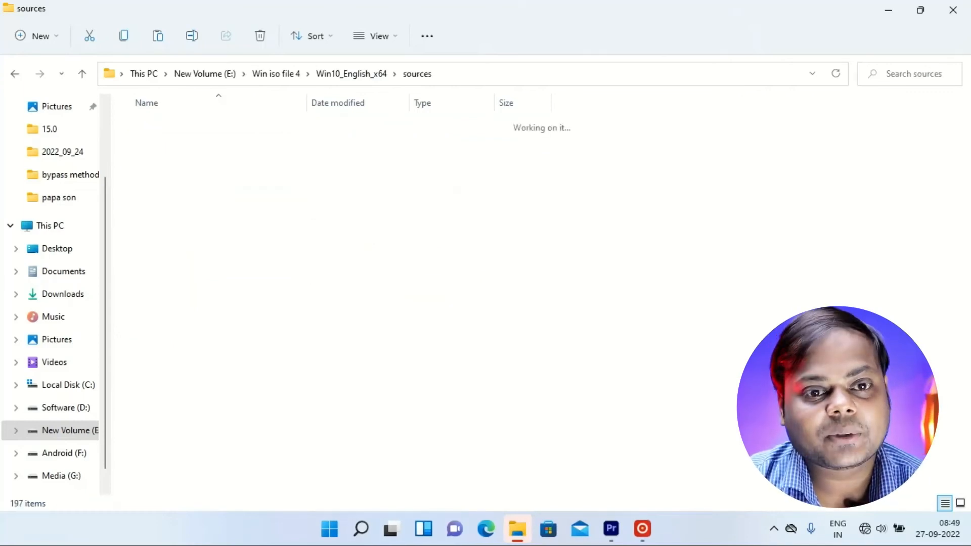
{"action": "left_click_drag", "start_coordinate": [965, 122], "coordinate": [964, 282]}
{"action": "left_click", "coordinate": [159, 357]}
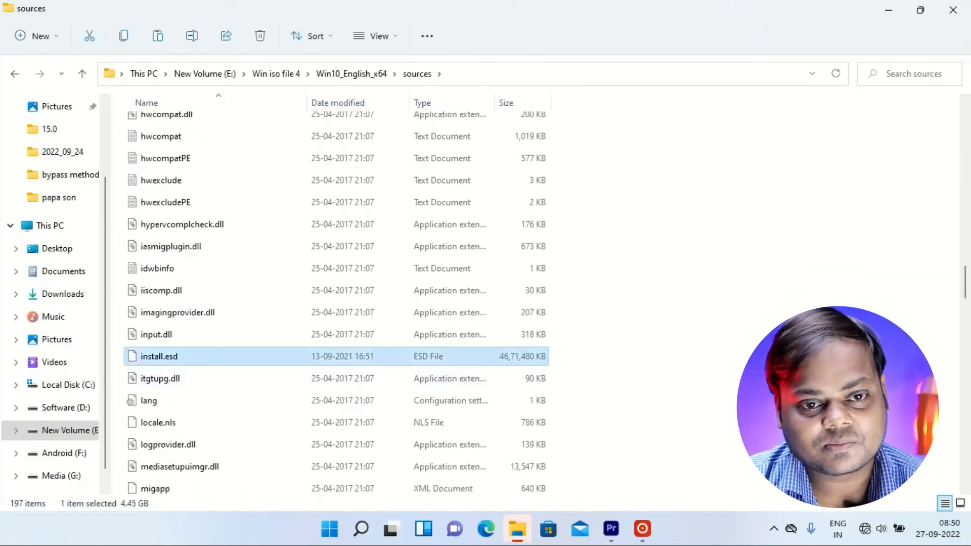
{"action": "key", "text": "Delete"}
Copy install.wim from the sources folder of Win11_English_x64 in Win iso file 4
{"action": "left_click", "coordinate": [350, 74]}
{"action": "left_click", "coordinate": [276, 74]}
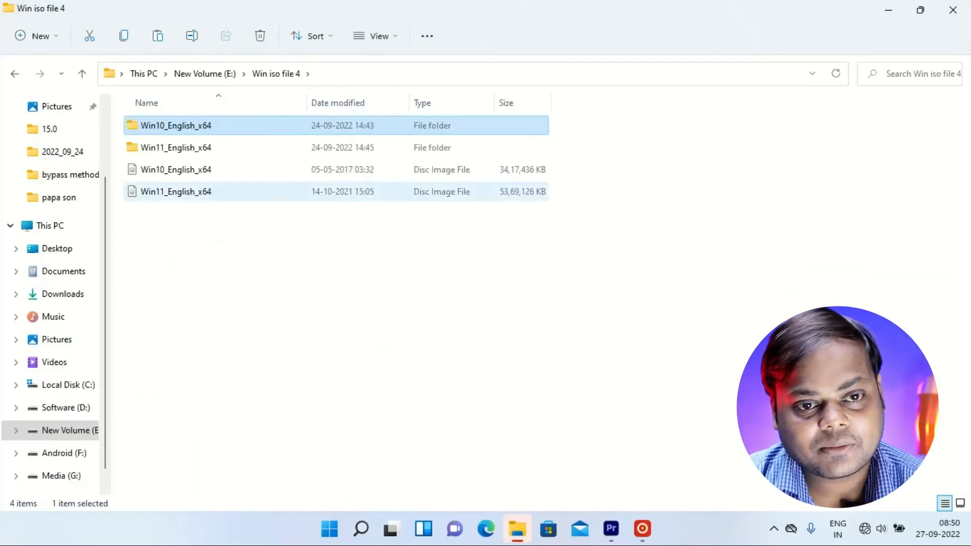
{"action": "left_click", "coordinate": [176, 147]}
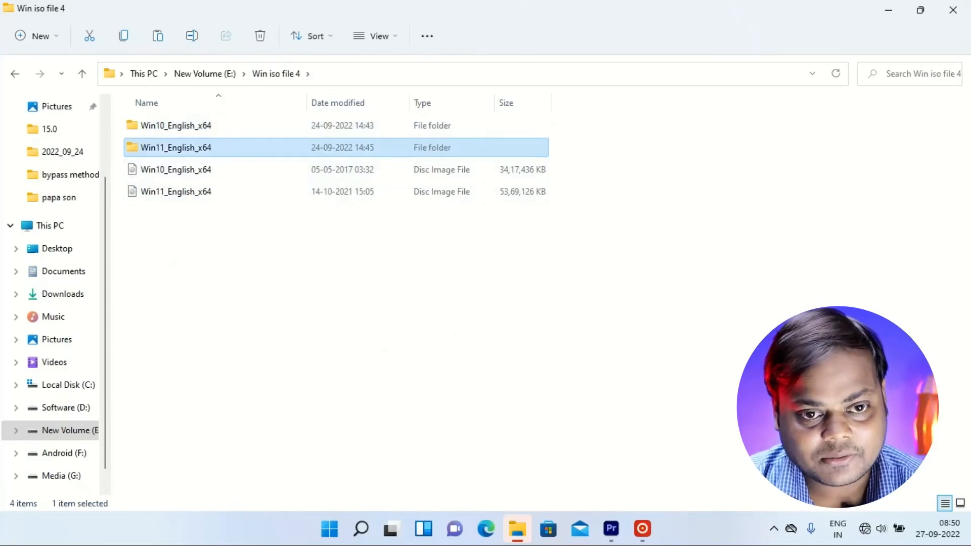
{"action": "double_click", "coordinate": [176, 147]}
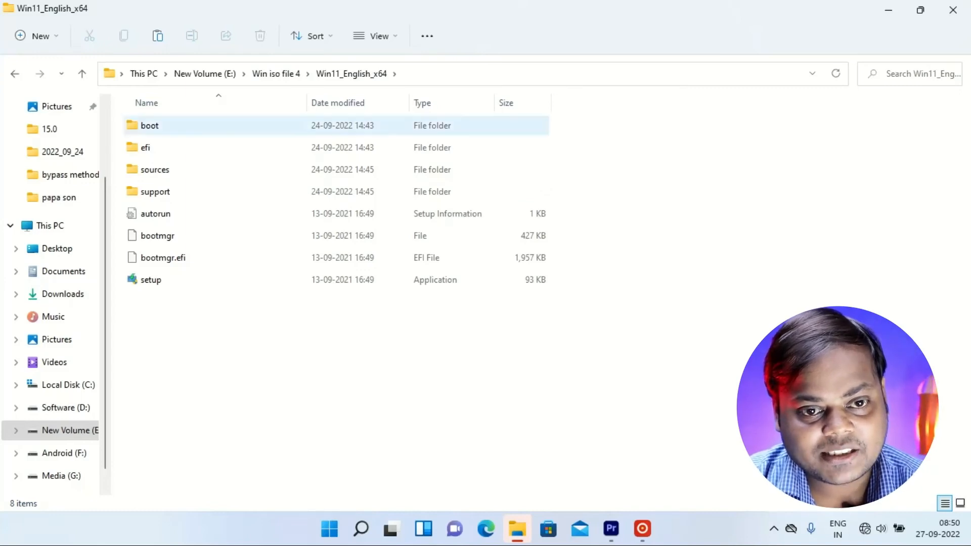
{"action": "double_click", "coordinate": [152, 170]}
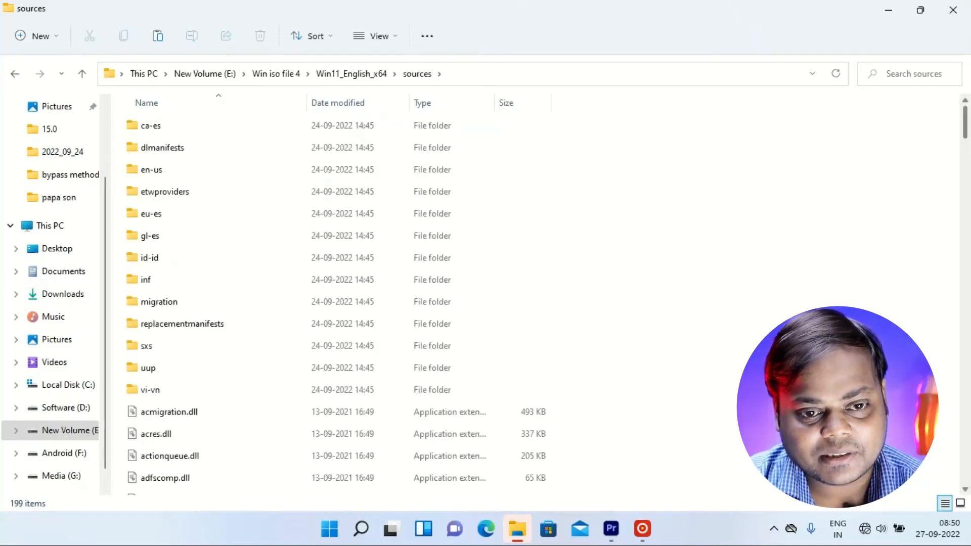
{"action": "scroll", "coordinate": [819, 124], "scroll_direction": "down", "scroll_amount": 17}
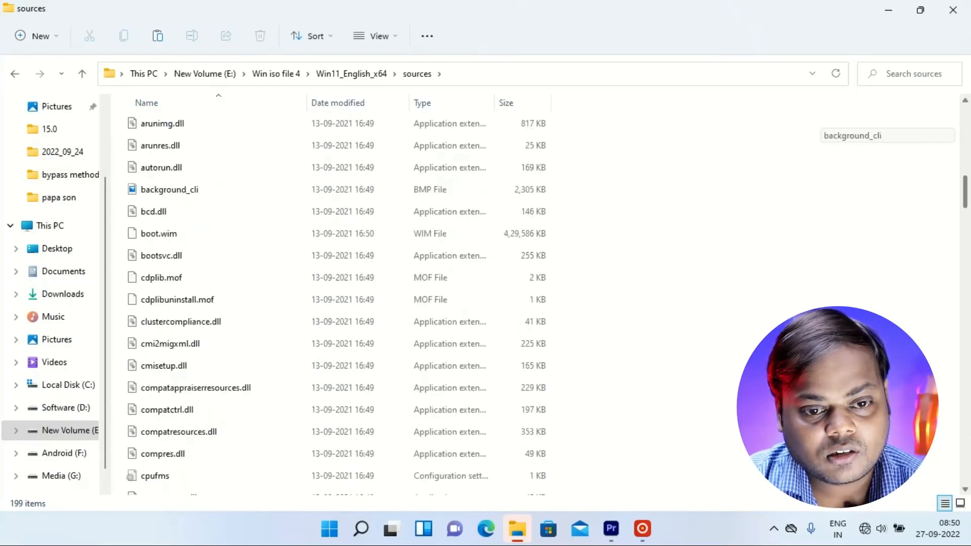
{"action": "scroll", "coordinate": [819, 123], "scroll_direction": "down", "scroll_amount": 8}
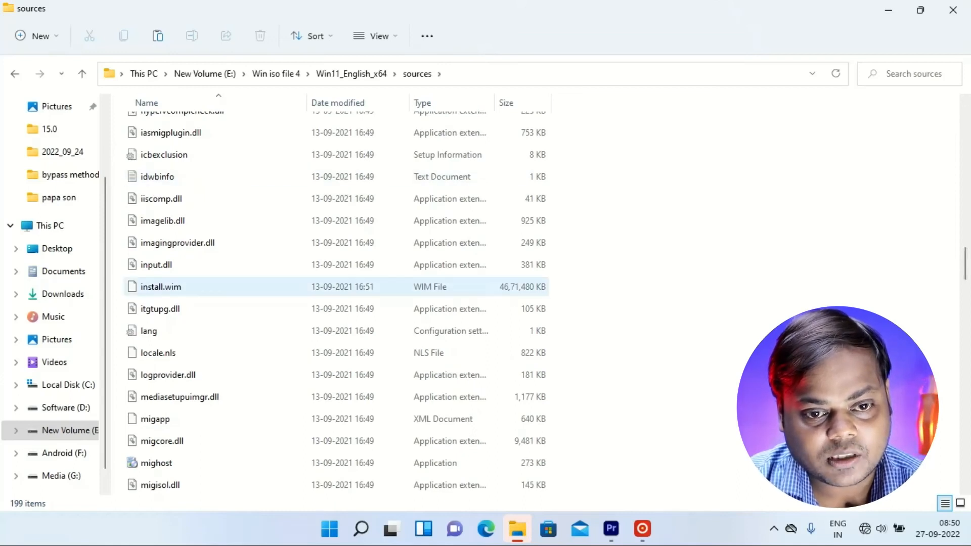
{"action": "right_click", "coordinate": [431, 286]}
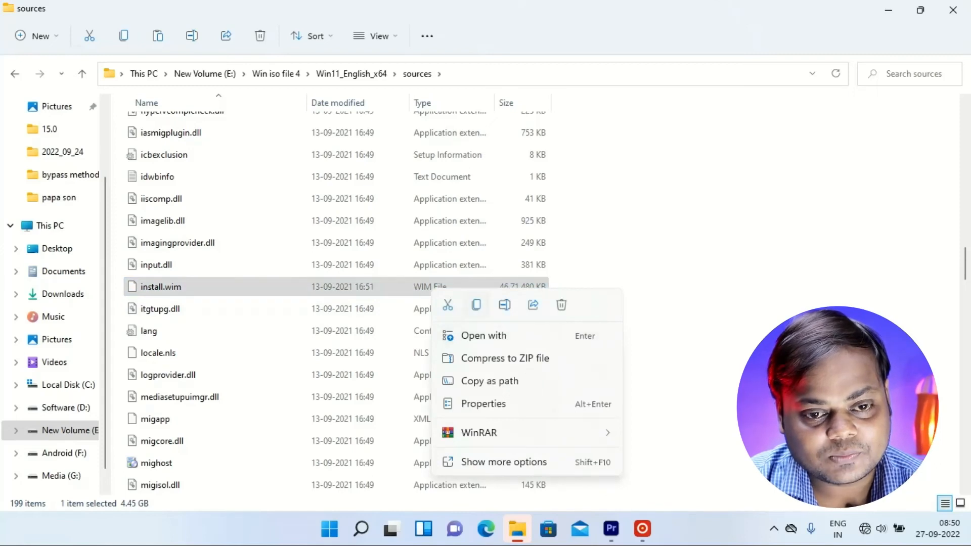
{"action": "left_click", "coordinate": [476, 305]}
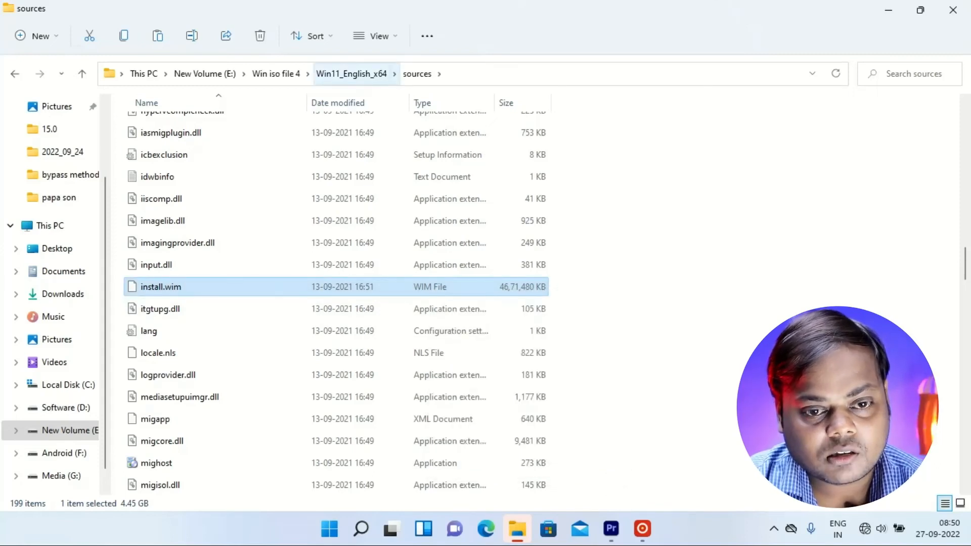
Paste the copied install.wim into the sources folder of Win10_English_x64 in Win iso file 4
{"action": "left_click", "coordinate": [276, 74]}
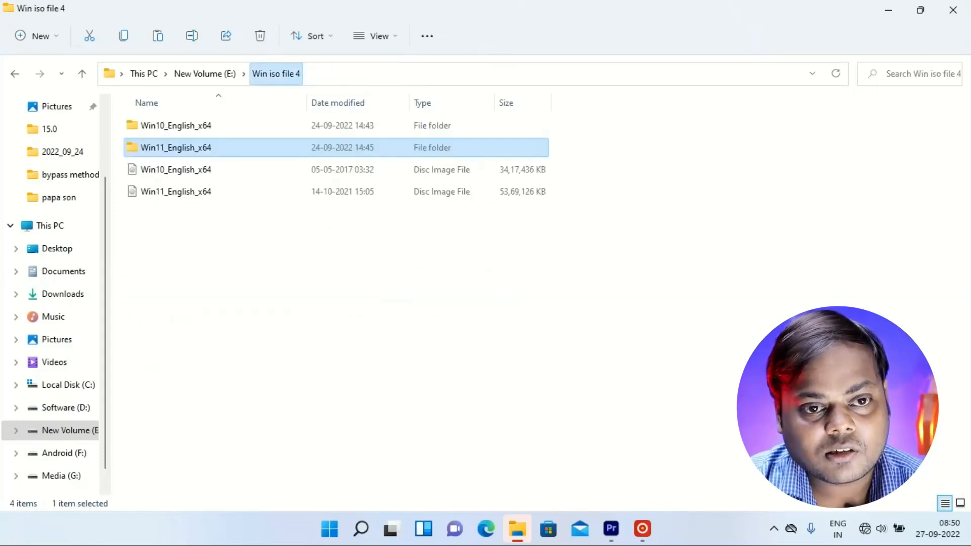
{"action": "double_click", "coordinate": [176, 126]}
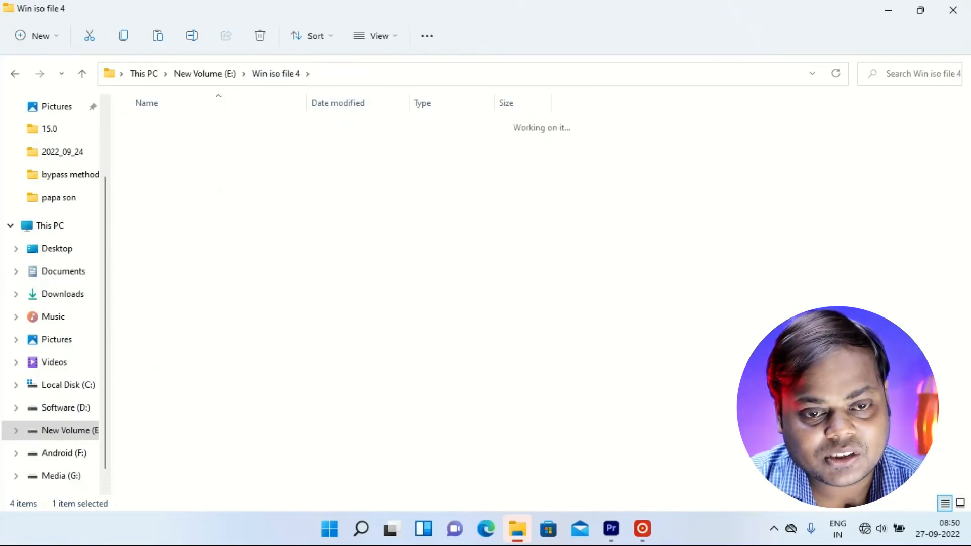
{"action": "double_click", "coordinate": [176, 168]}
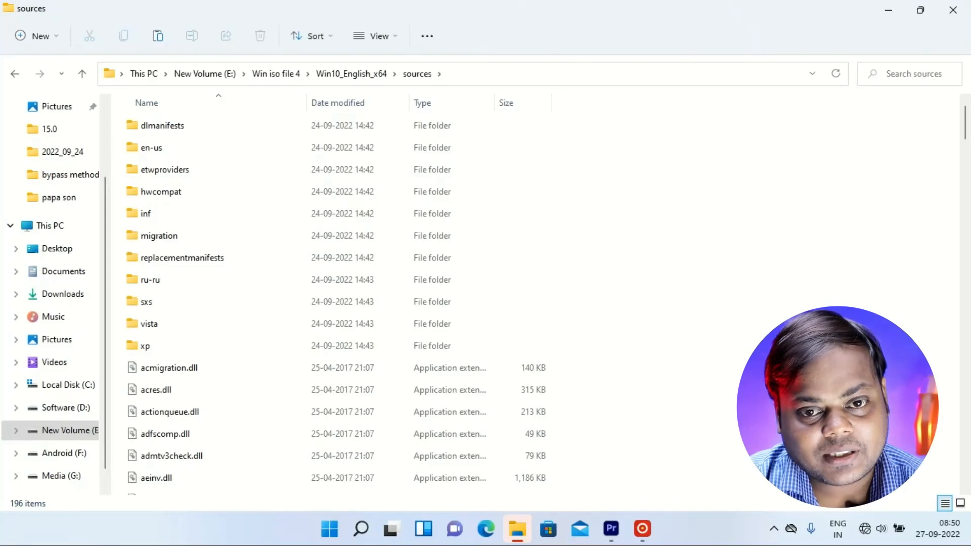
{"action": "right_click", "coordinate": [717, 204]}
{"action": "key", "text": "Escape"}
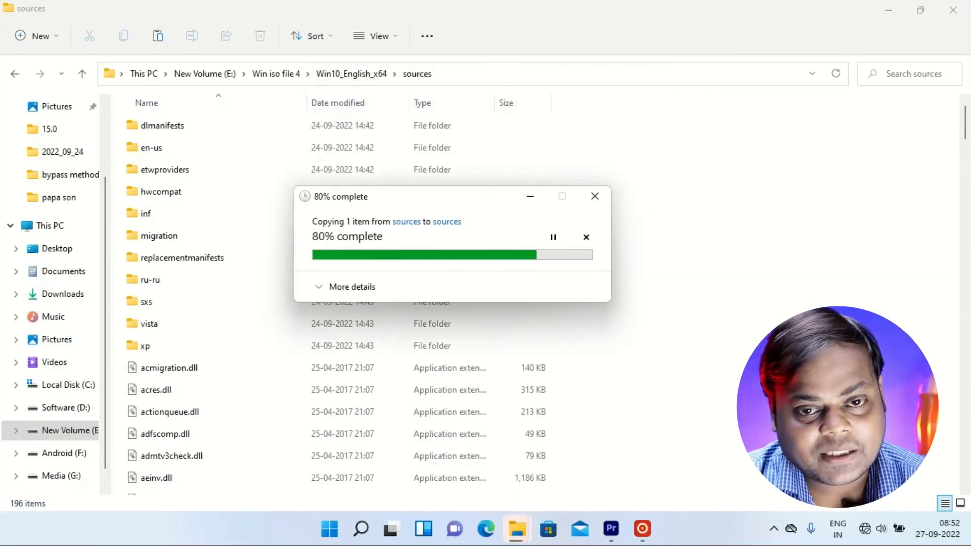
Run the setup application from Win10_English_x64 with Download and install updates (recommended), and accept the license terms
{"action": "left_click", "coordinate": [351, 74]}
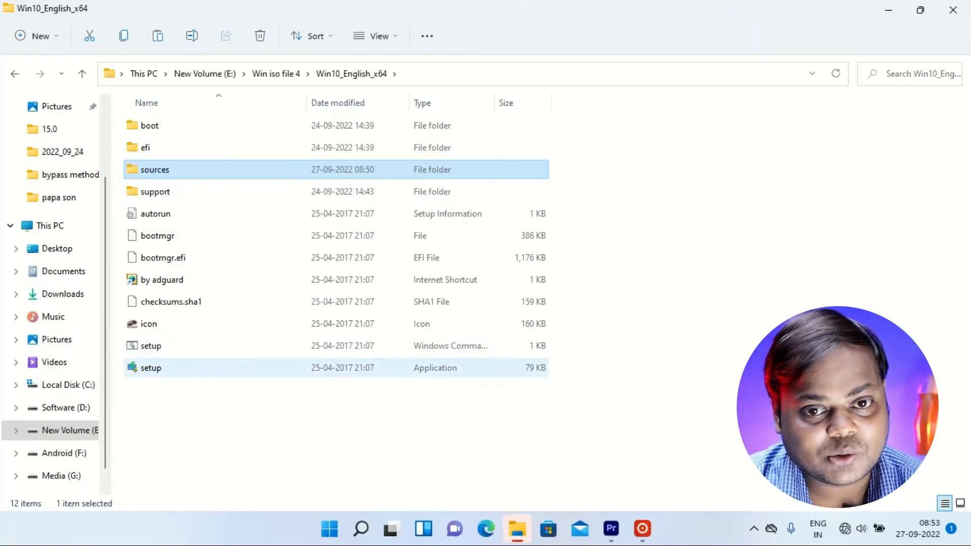
{"action": "left_click", "coordinate": [151, 368]}
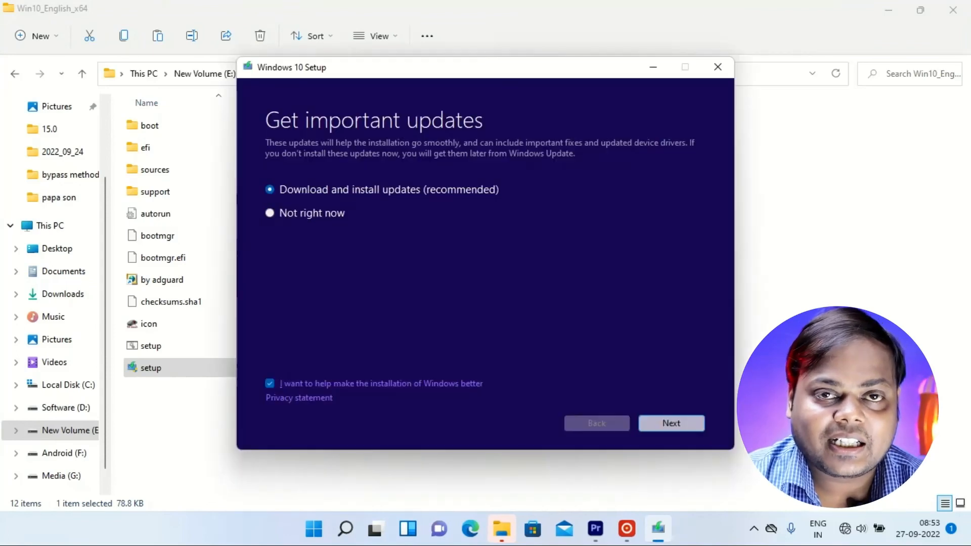
{"action": "left_click", "coordinate": [672, 423]}
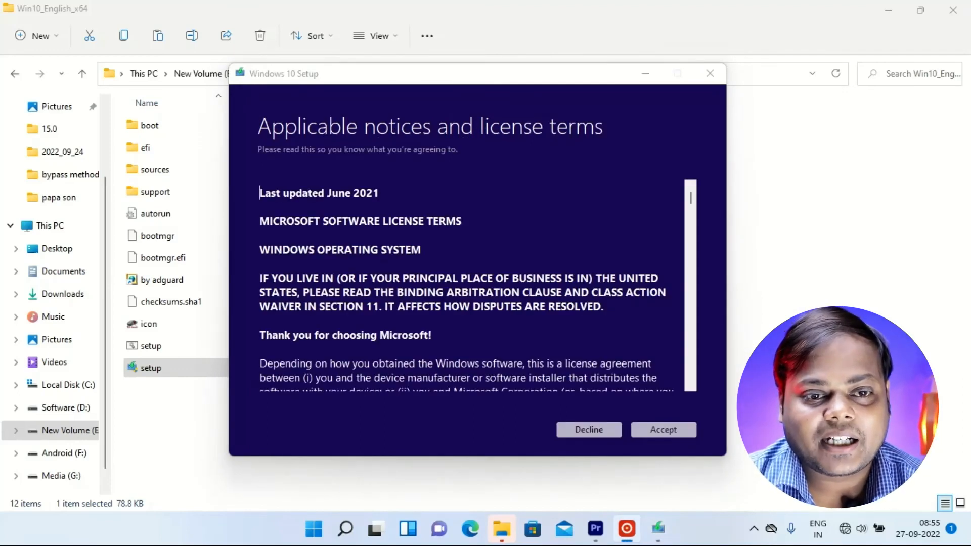
{"action": "mouse_move", "coordinate": [691, 200]}
{"action": "left_mouse_down"}
{"action": "mouse_move", "coordinate": [691, 265]}
{"action": "mouse_move", "coordinate": [691, 199]}
{"action": "left_mouse_up"}
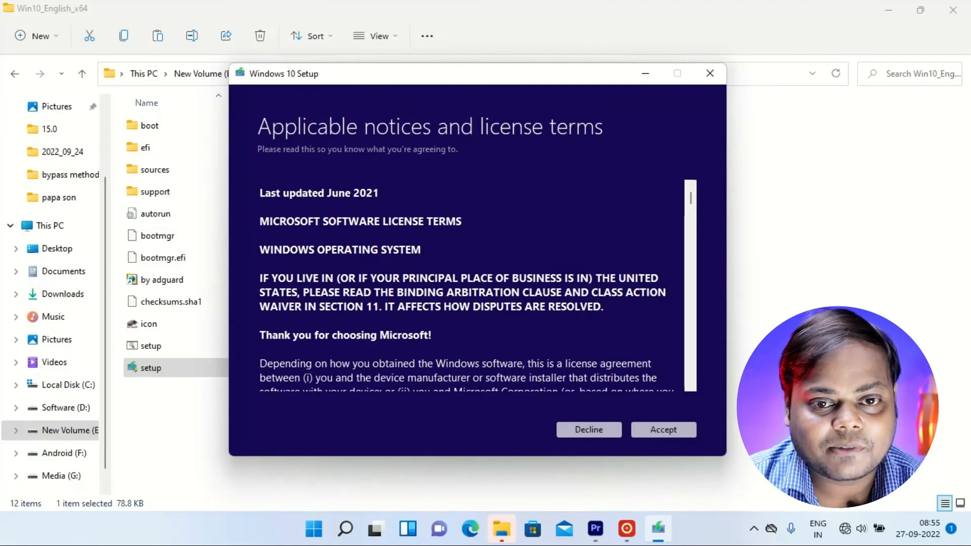
{"action": "left_click", "coordinate": [663, 430]}
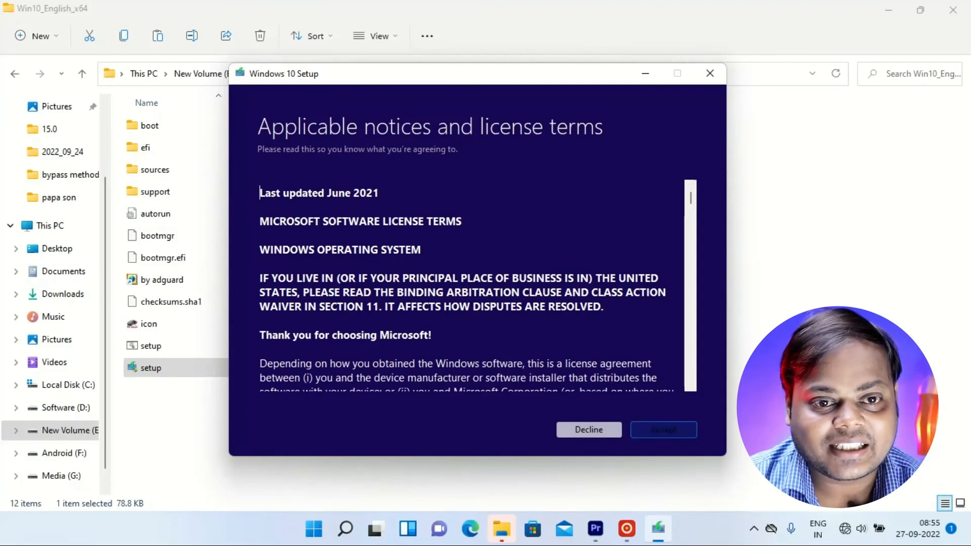